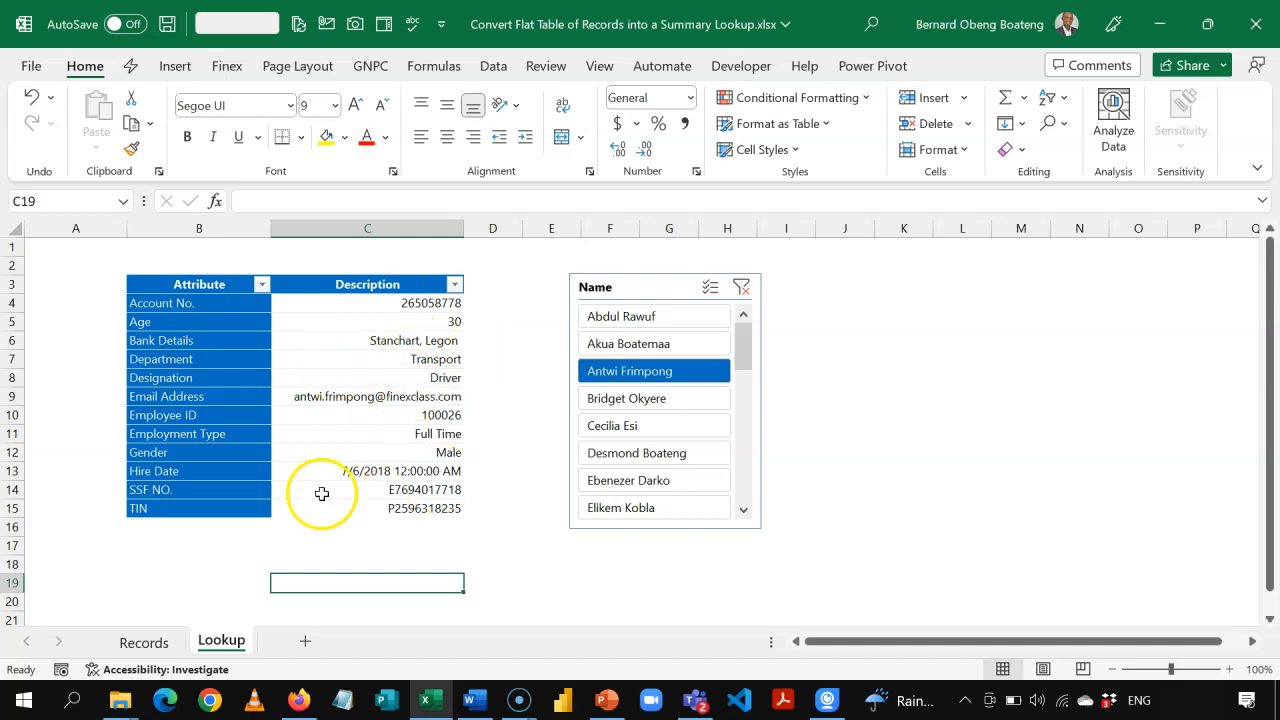
Step: Create a PivotTable from the employee table on the Records sheet, placing it on a new worksheet
left_click(160, 642)
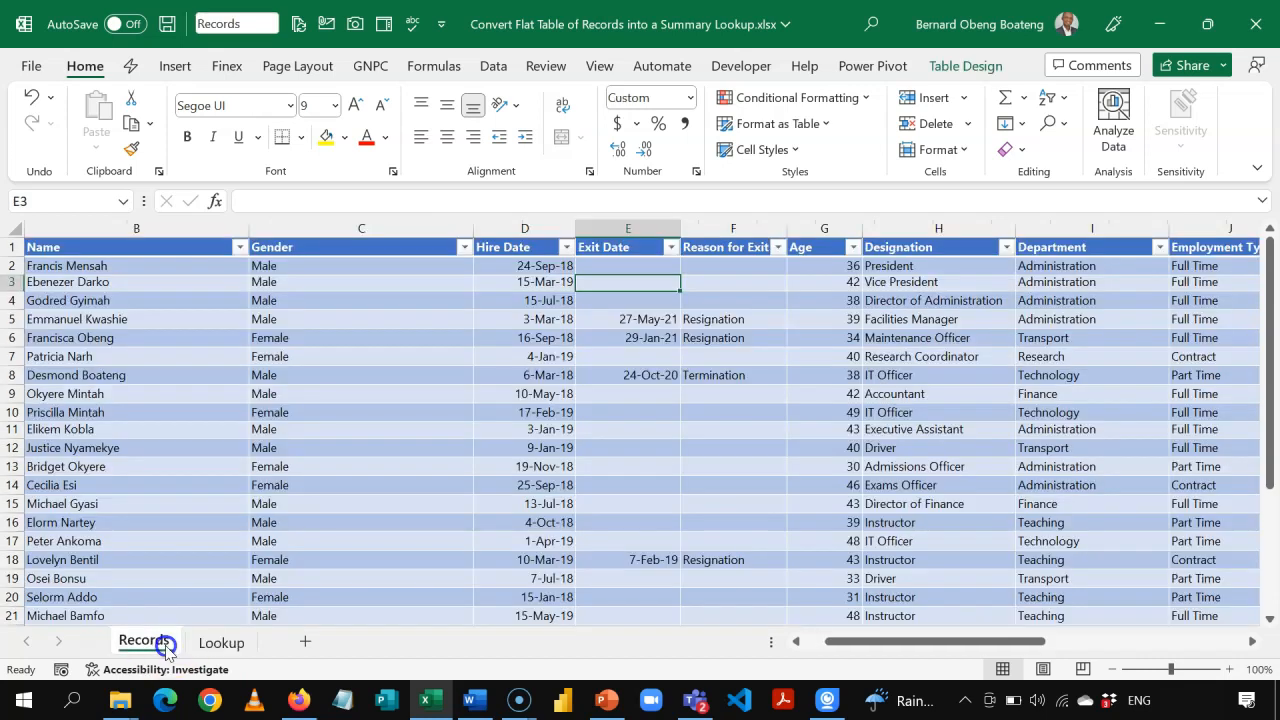
left_click(497, 451)
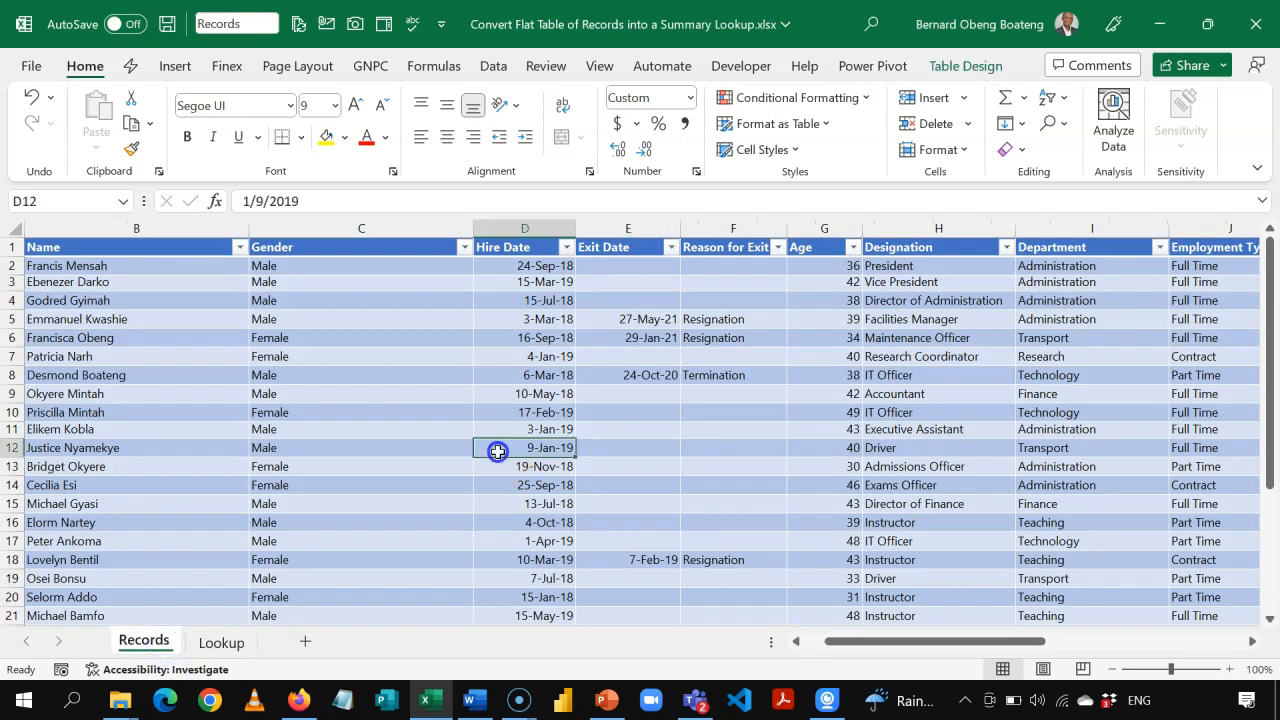
left_click(549, 337)
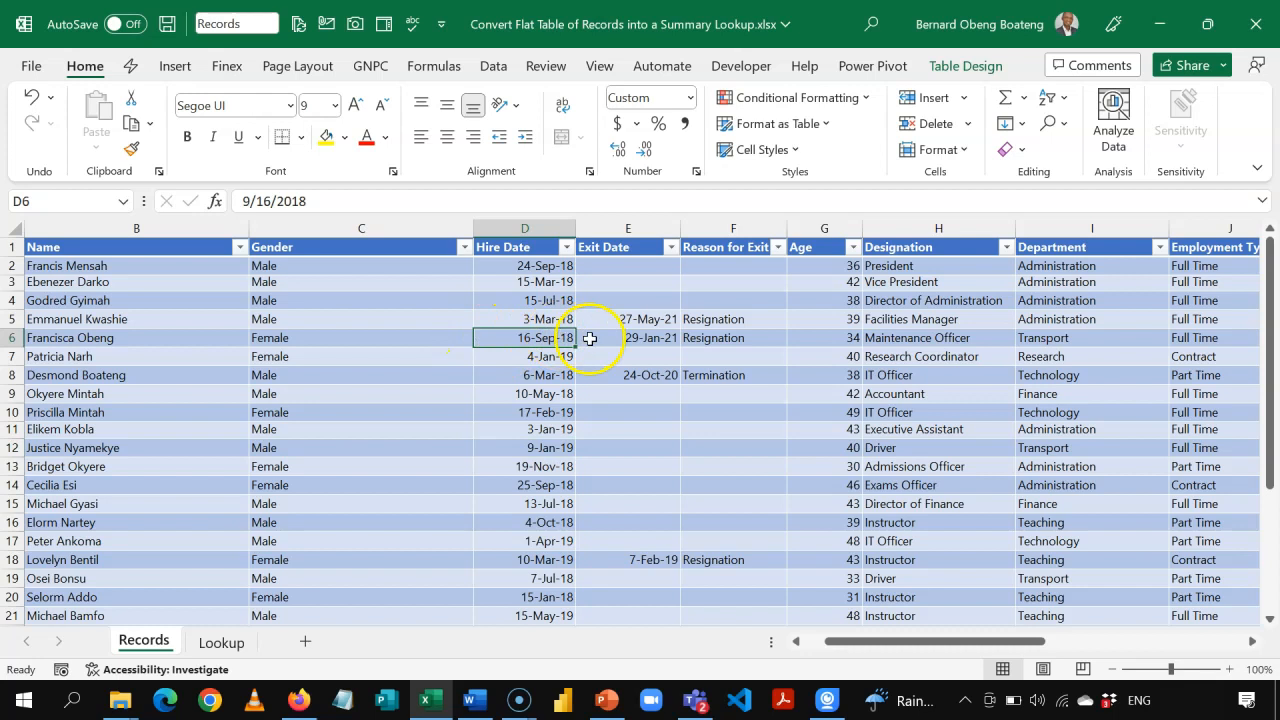
left_click(178, 68)
left_click(48, 143)
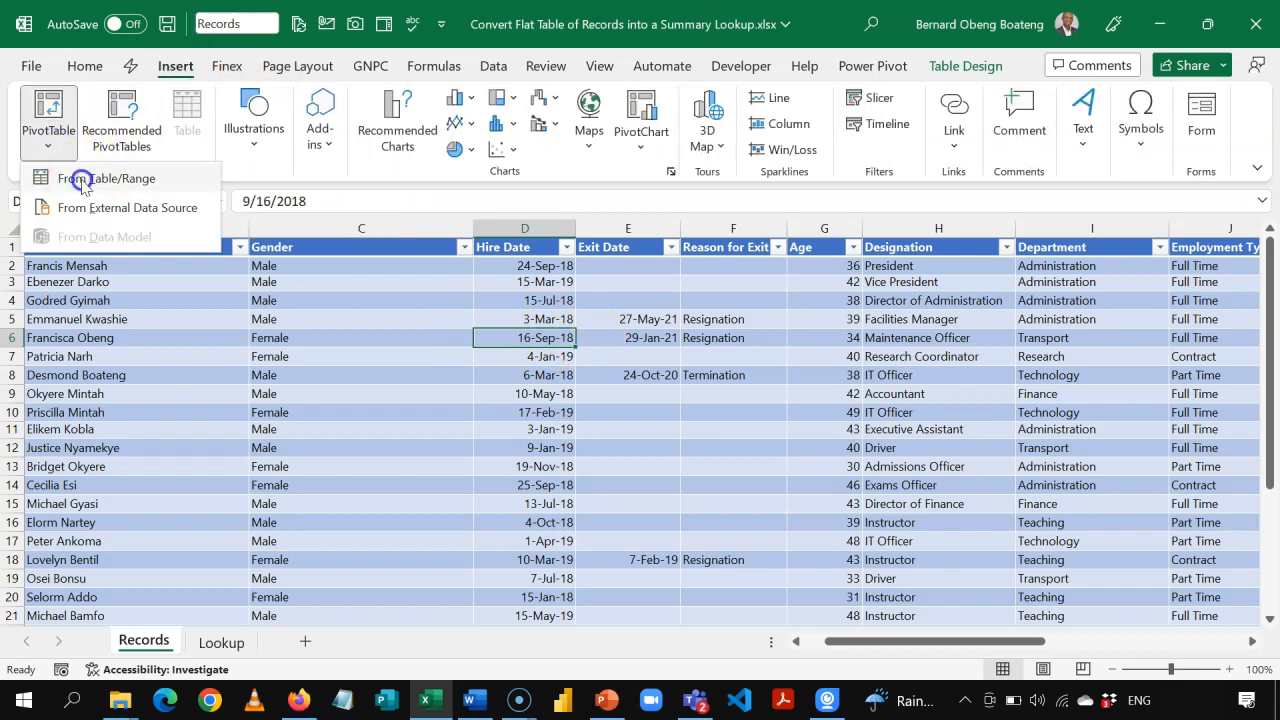
left_click(84, 180)
left_click(641, 425)
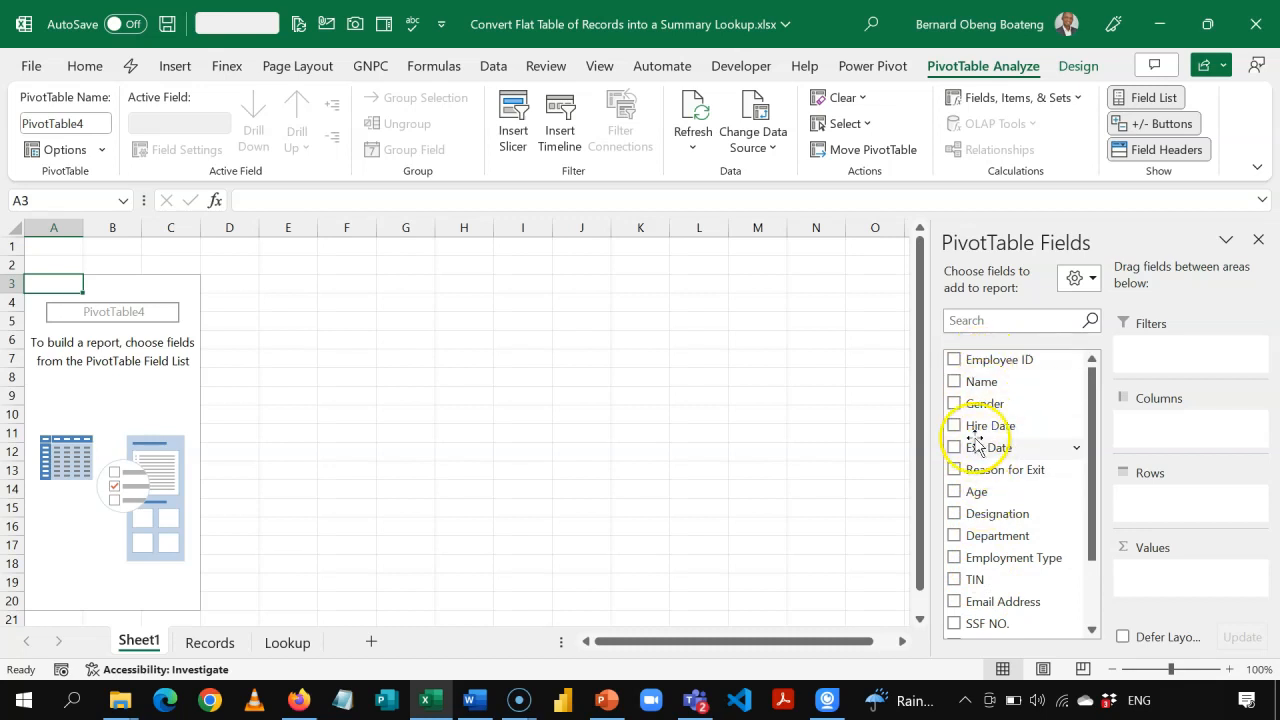
left_click(955, 360)
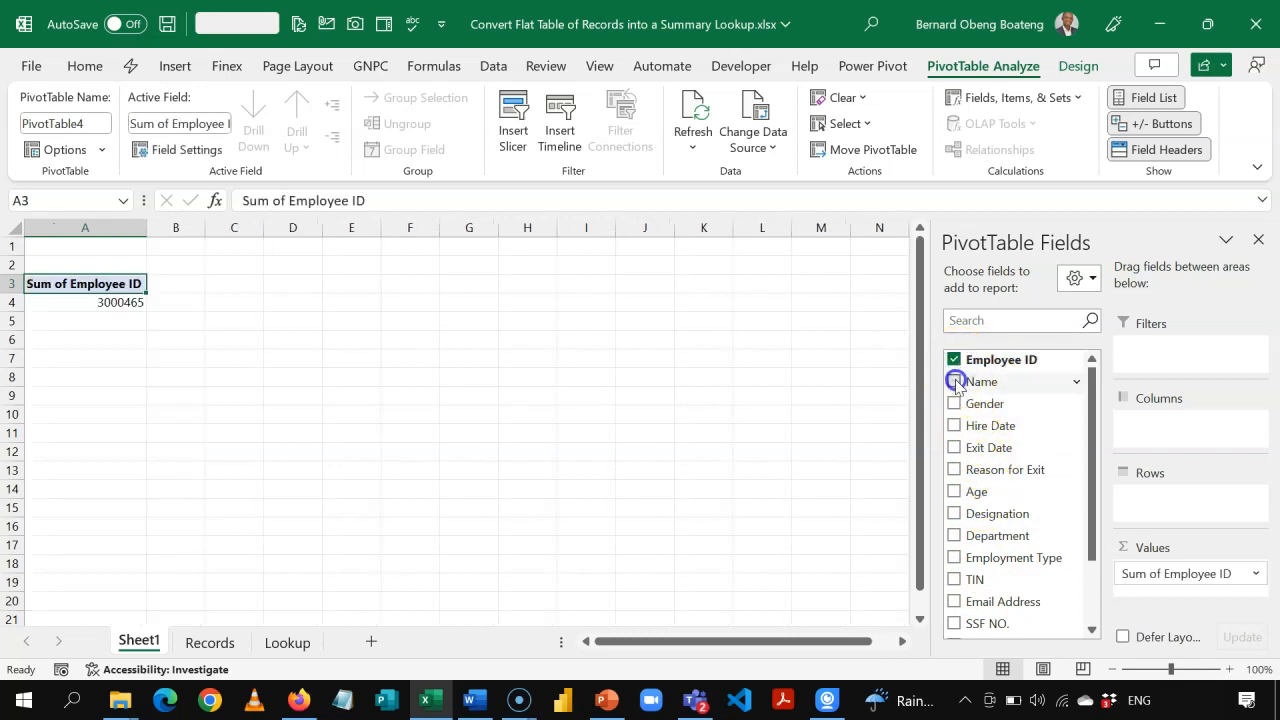
left_click(955, 382)
left_click(954, 404)
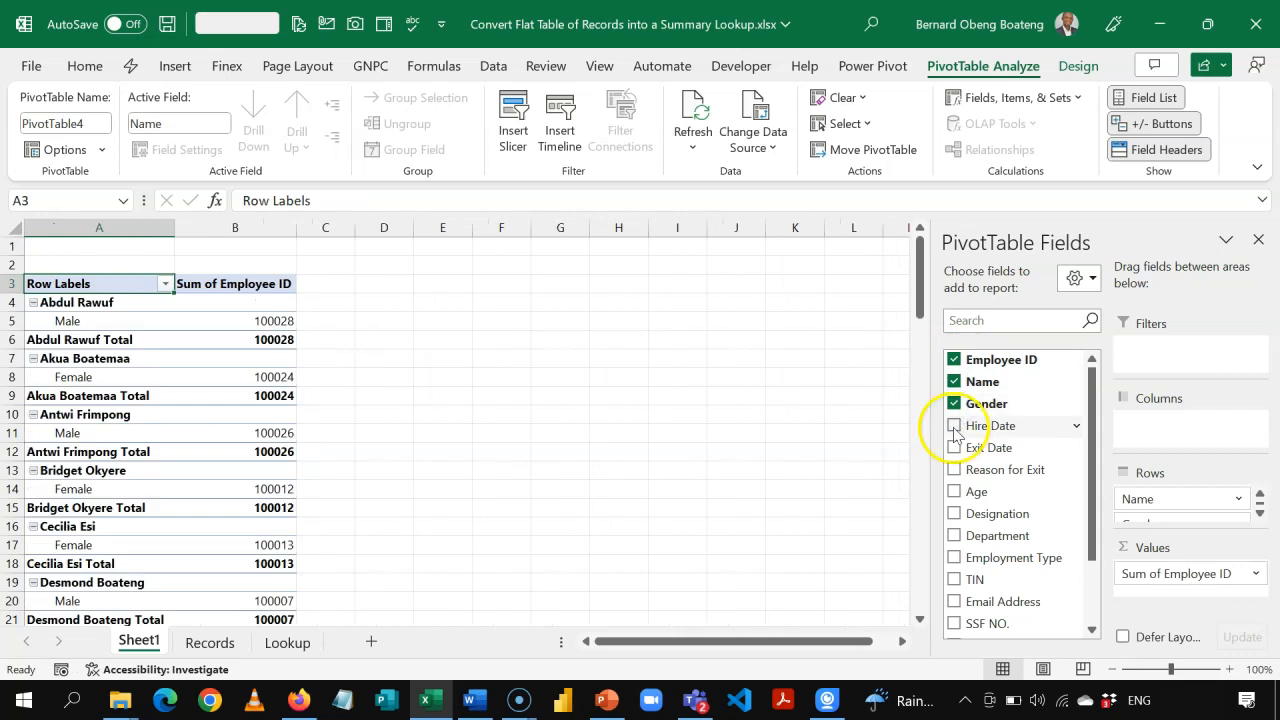
left_click(954, 426)
left_click(954, 448)
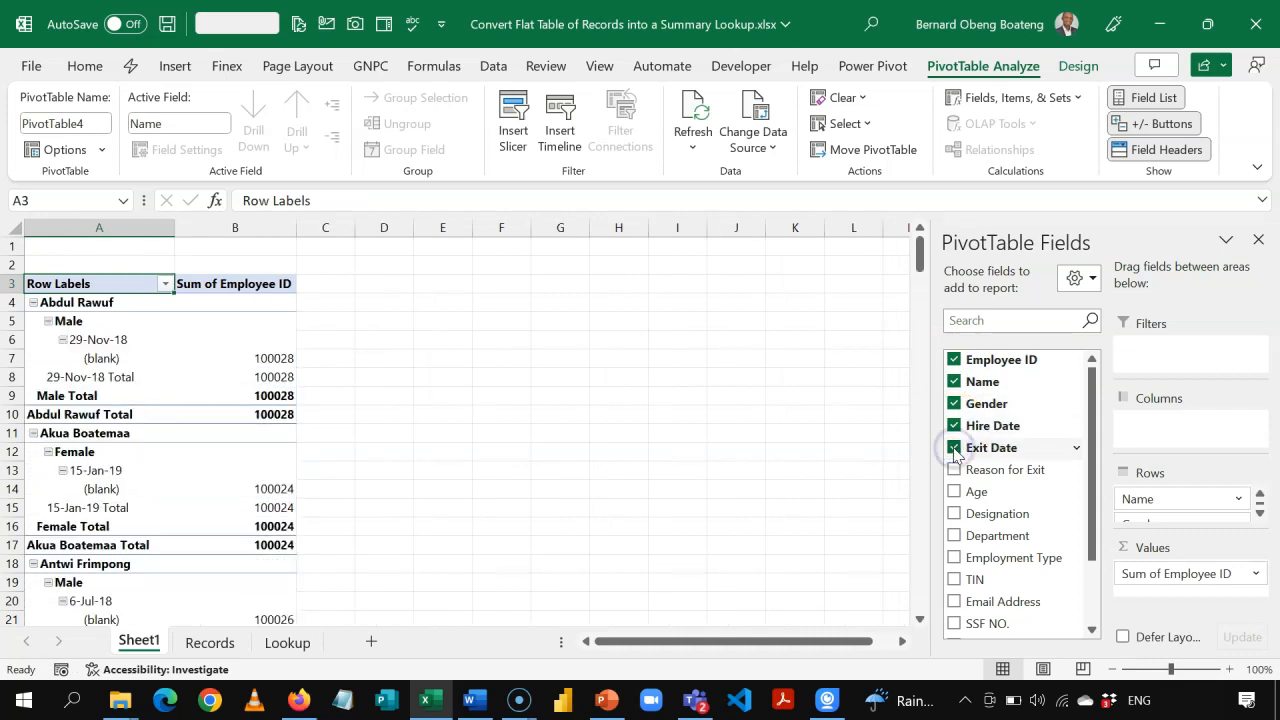
left_click(954, 448)
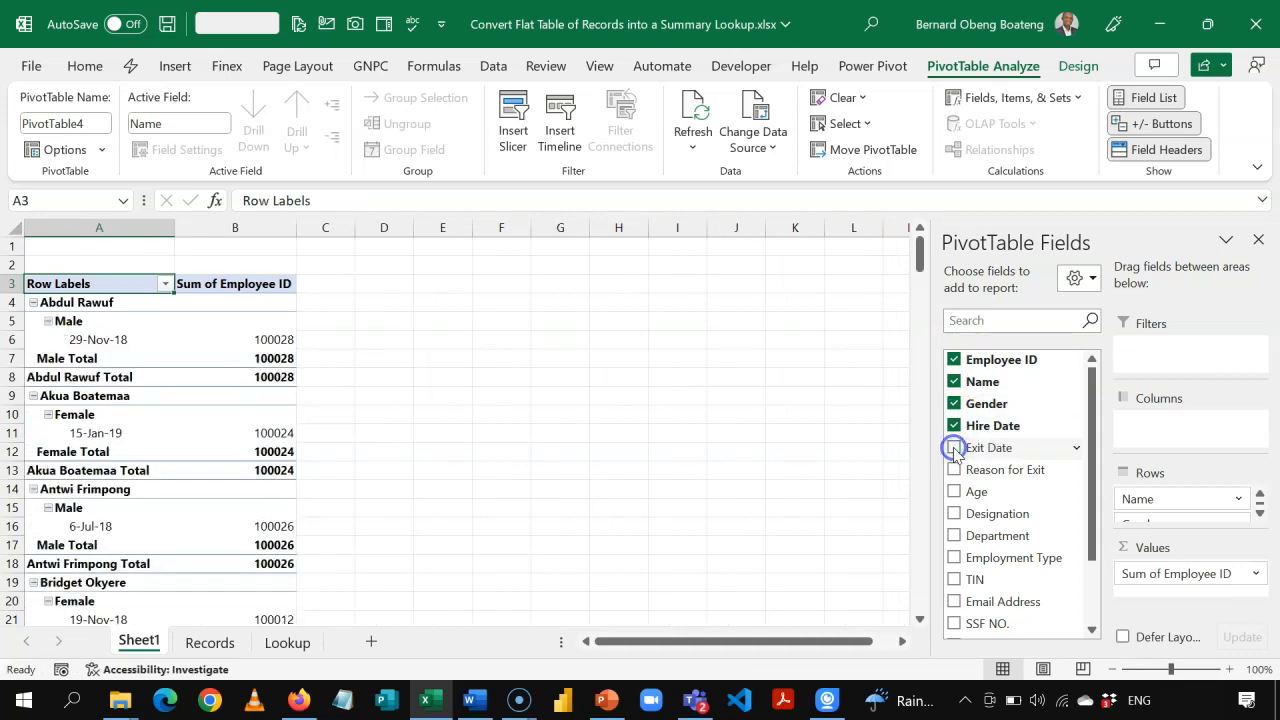
left_click(954, 426)
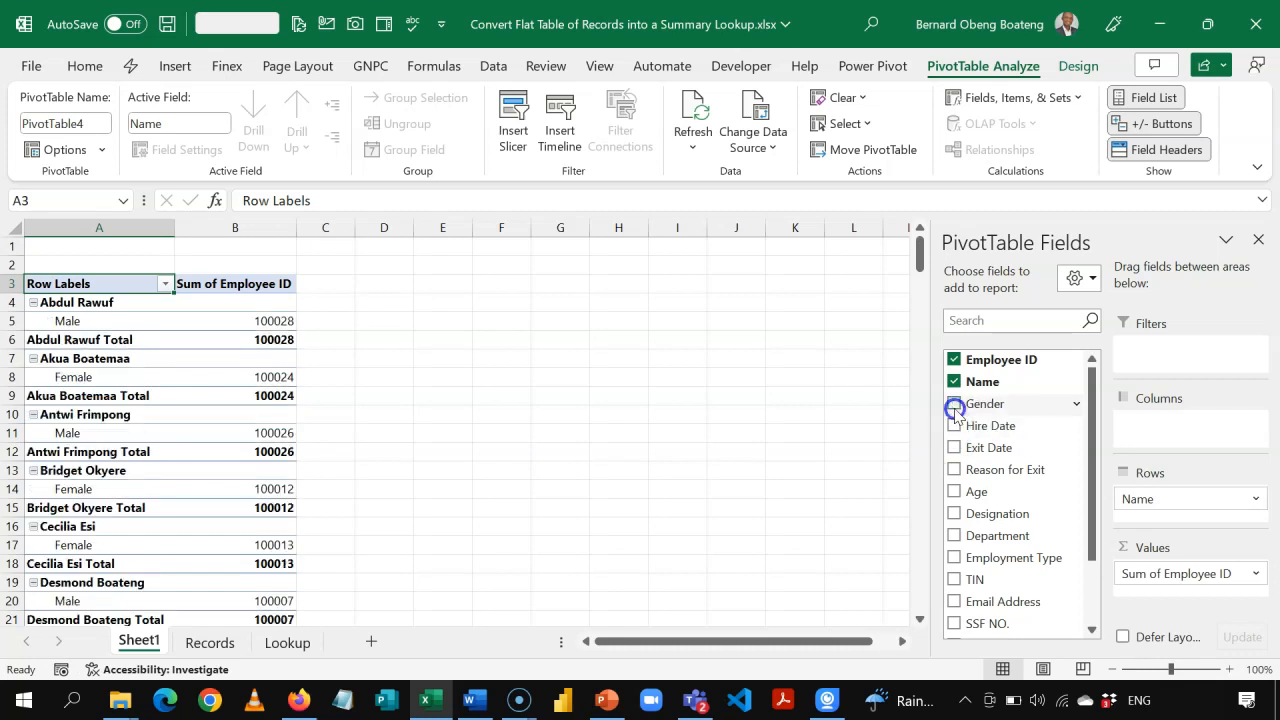
left_click(954, 381)
left_click(954, 359)
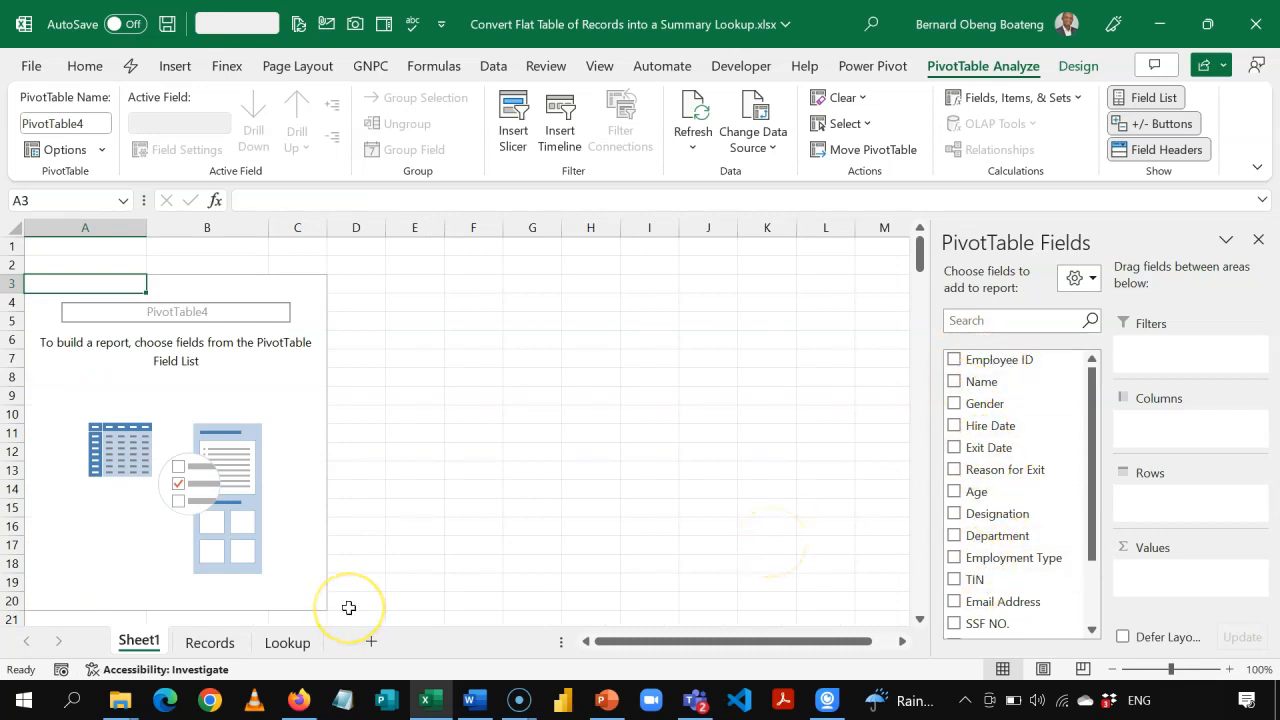
Step: Copy the Records sheet into a new workbook, keeping the original in place
left_click(227, 642)
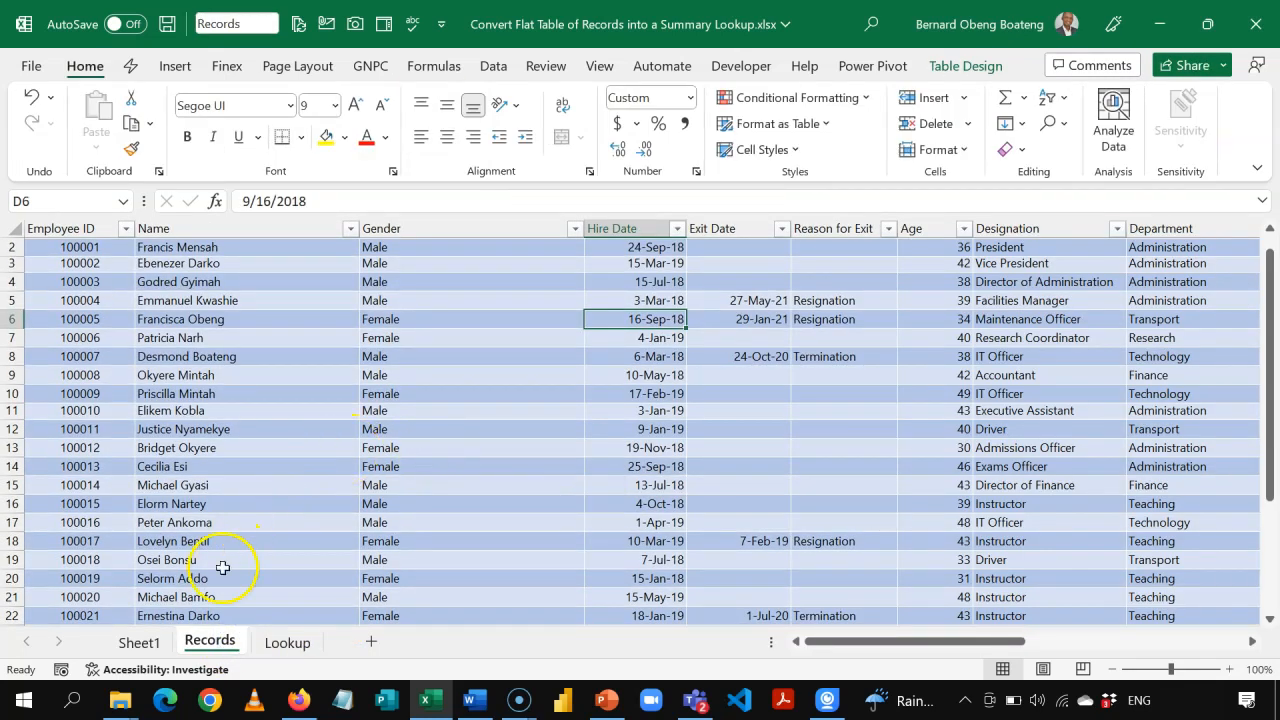
right_click(210, 645)
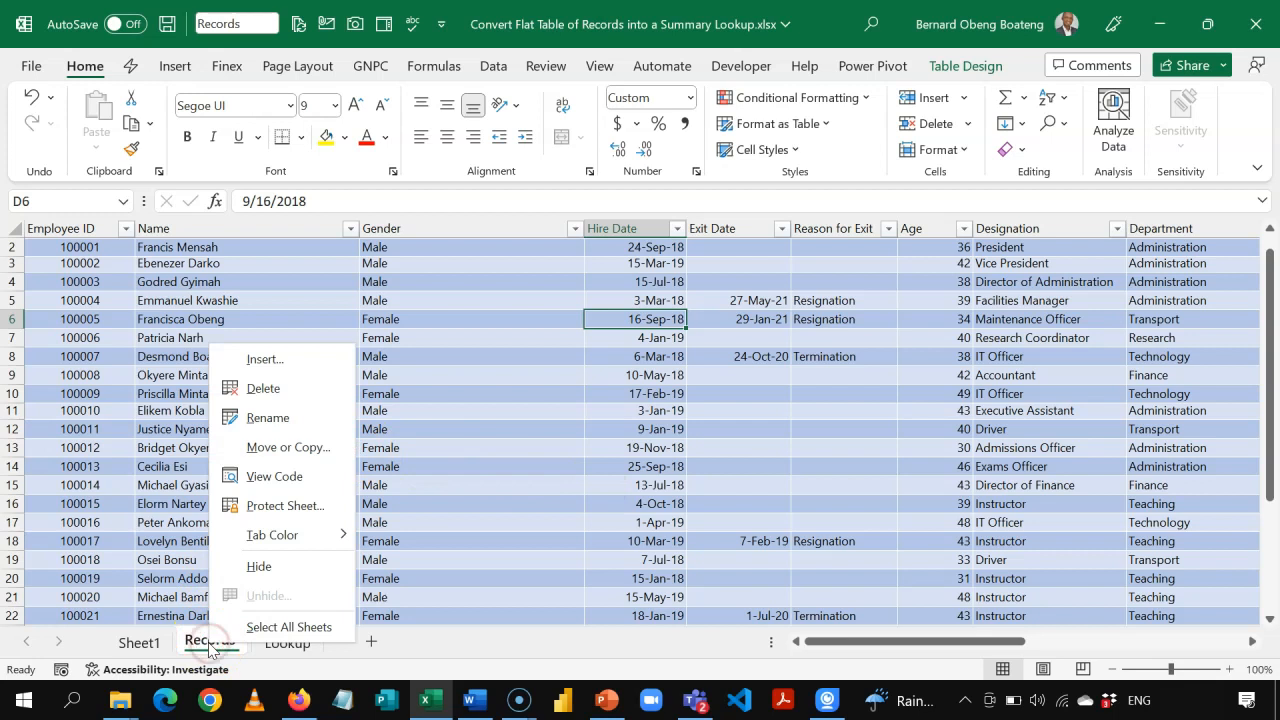
left_click(273, 448)
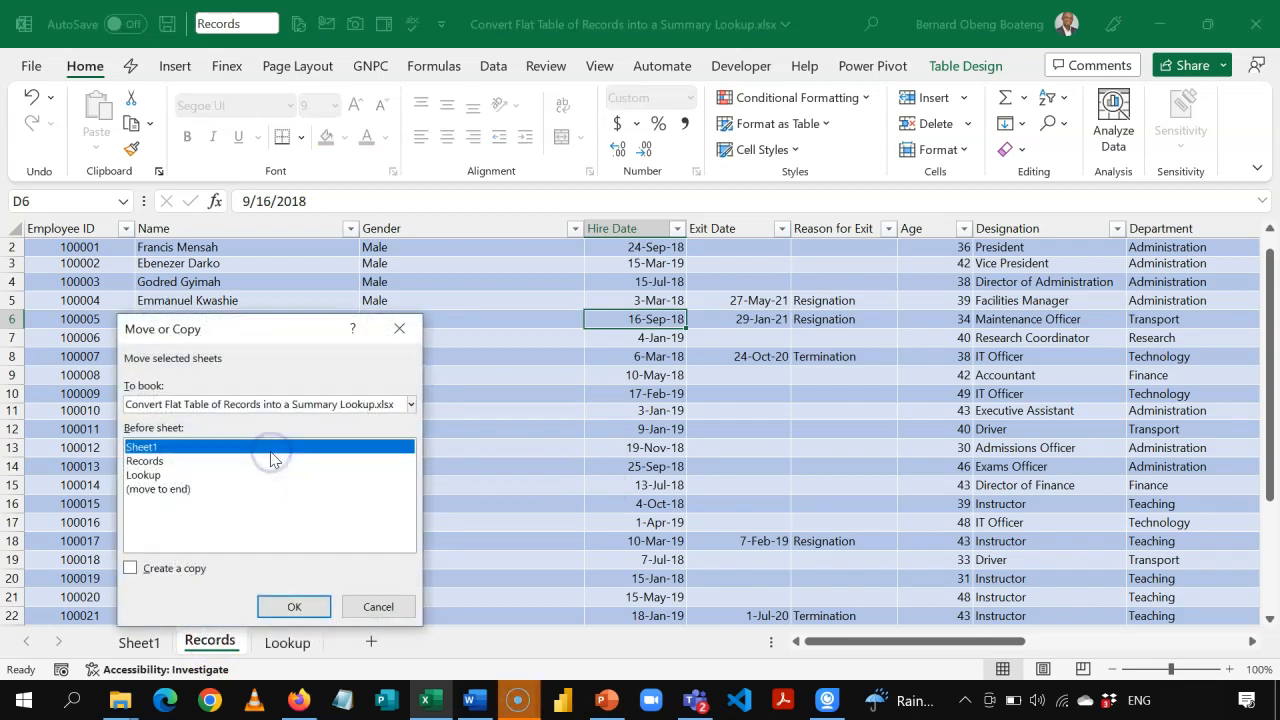
left_click(152, 568)
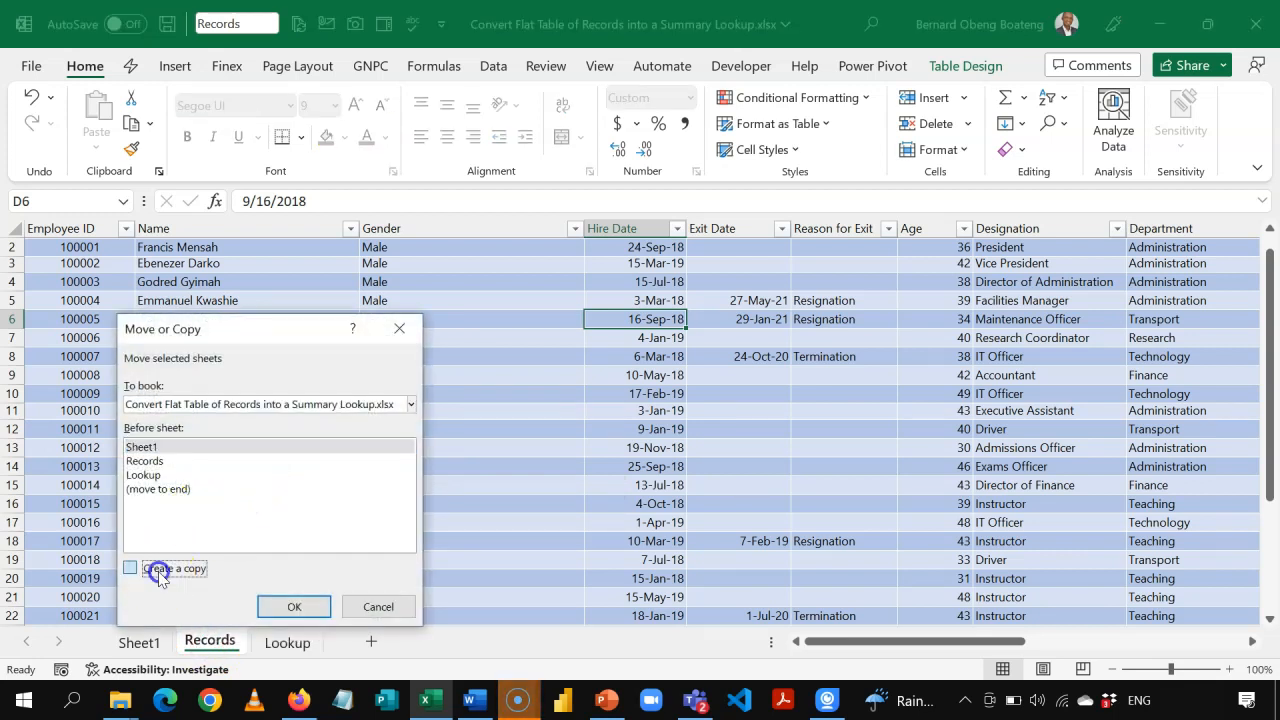
left_click(410, 404)
left_click(374, 423)
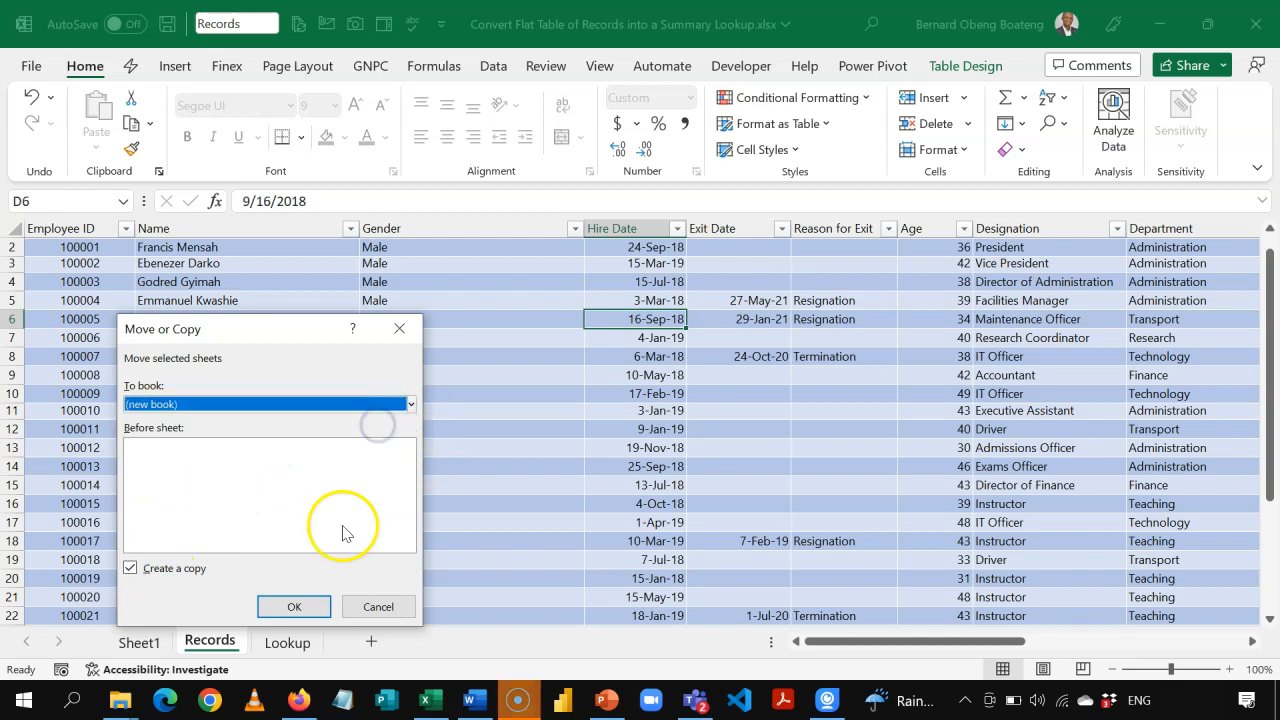
left_click(298, 606)
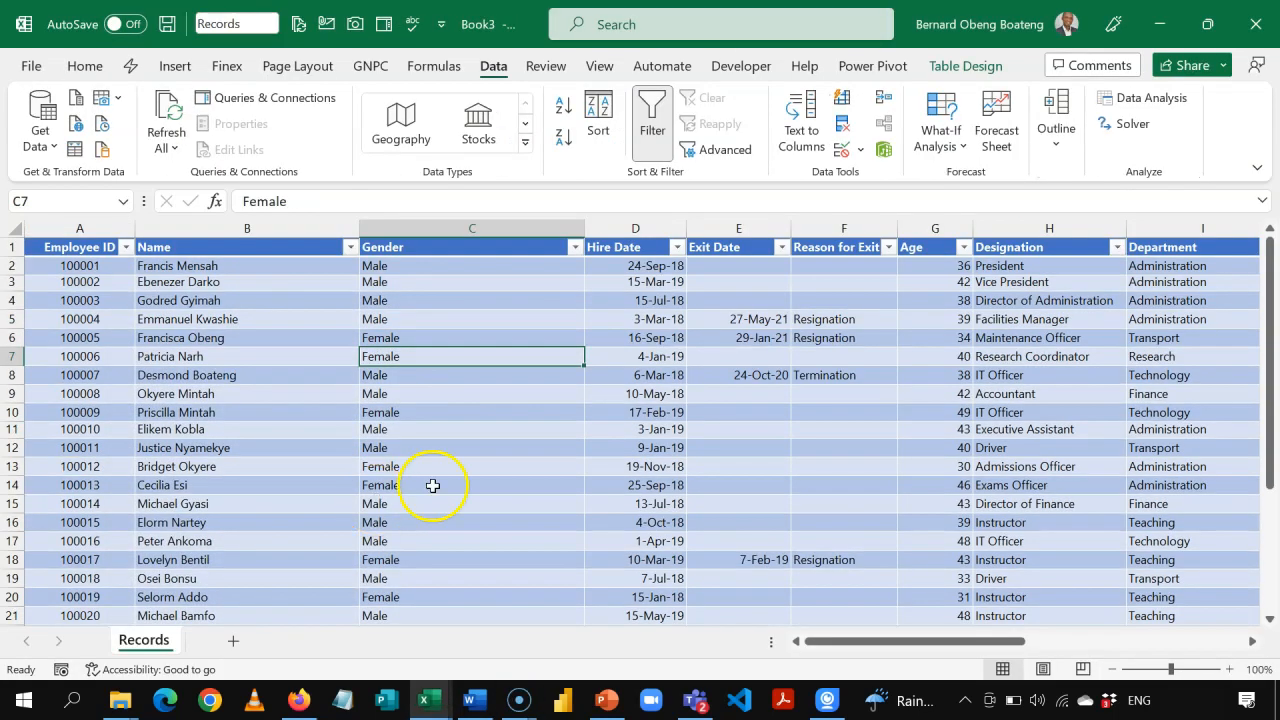
left_click(548, 465)
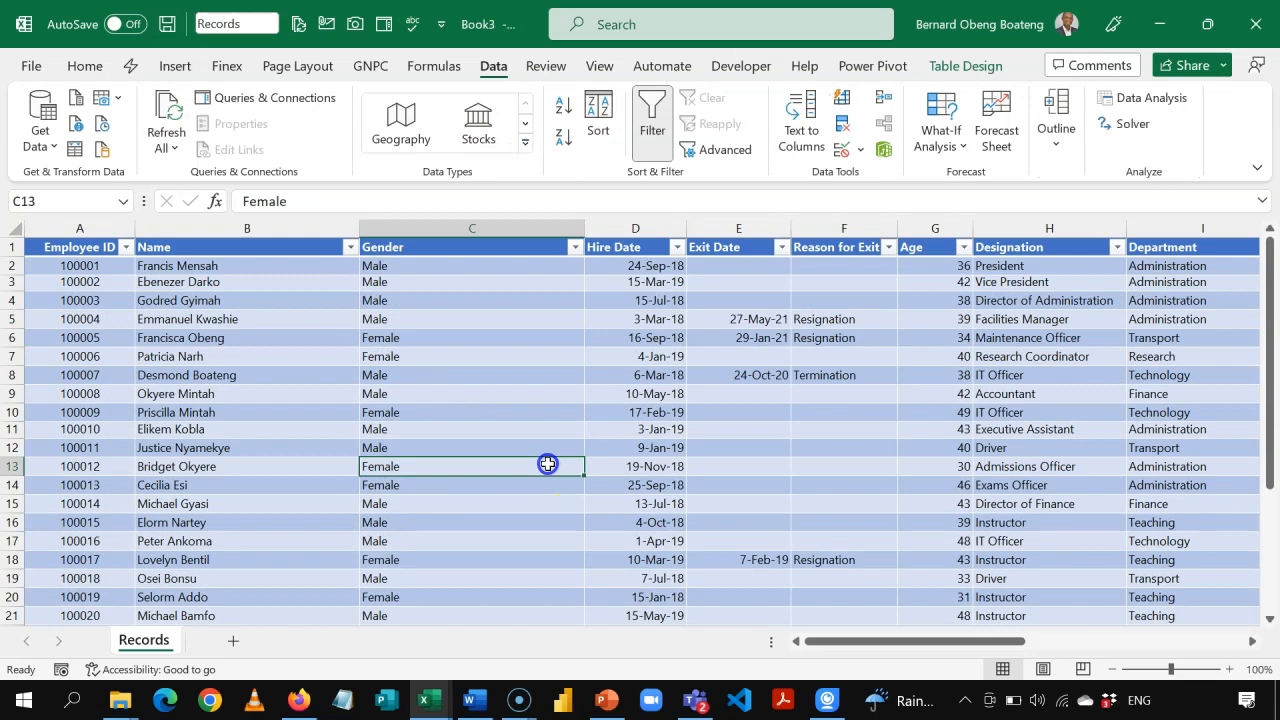
key("Up")
key("Up")
key("Up")
key("Up")
key("Up")
key("Up")
key("Up")
key("Up")
key("Up")
key("Up")
key("Up")
key("Up")
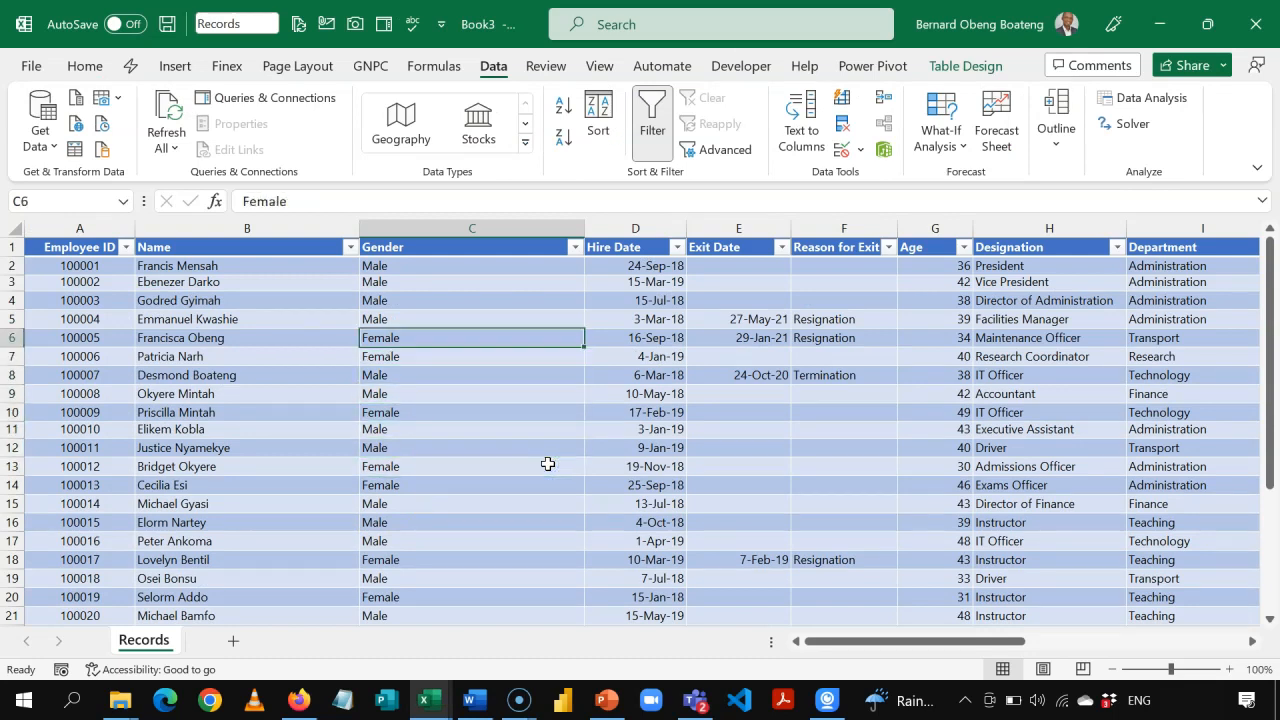
left_click(551, 397)
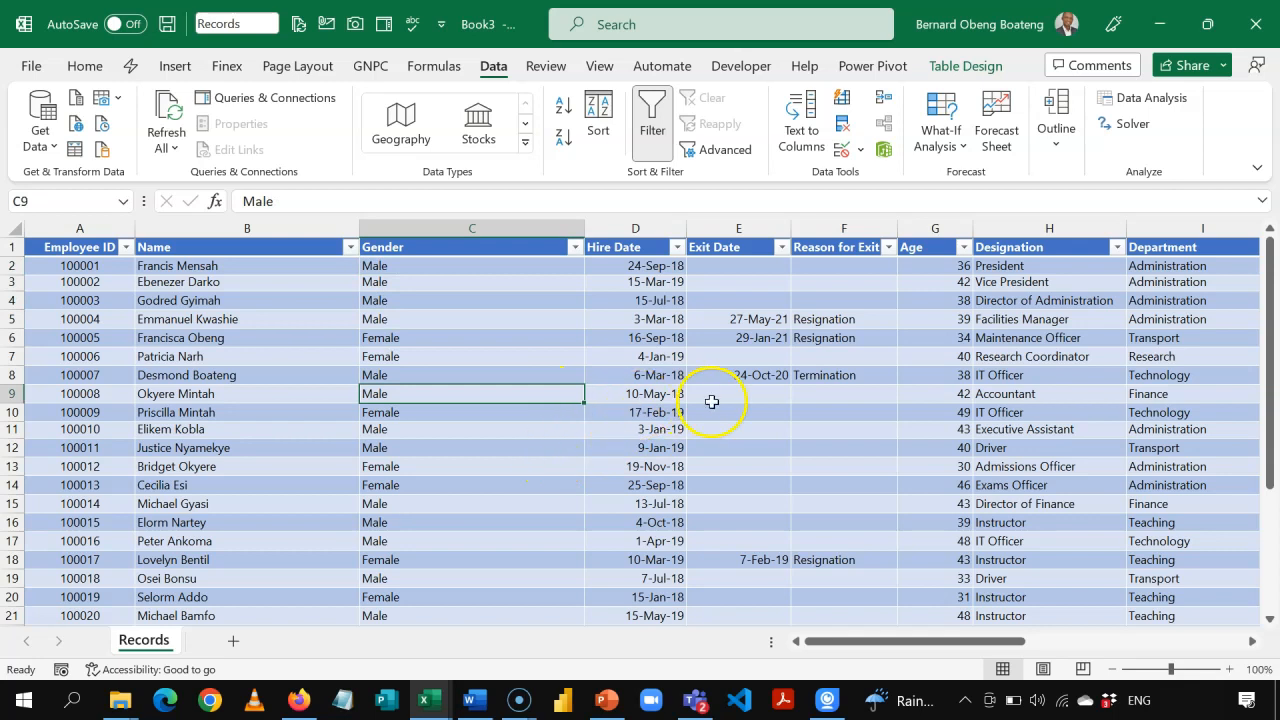
Step: Check the table's name and load the Records table into the Power Query Editor
left_click(965, 65)
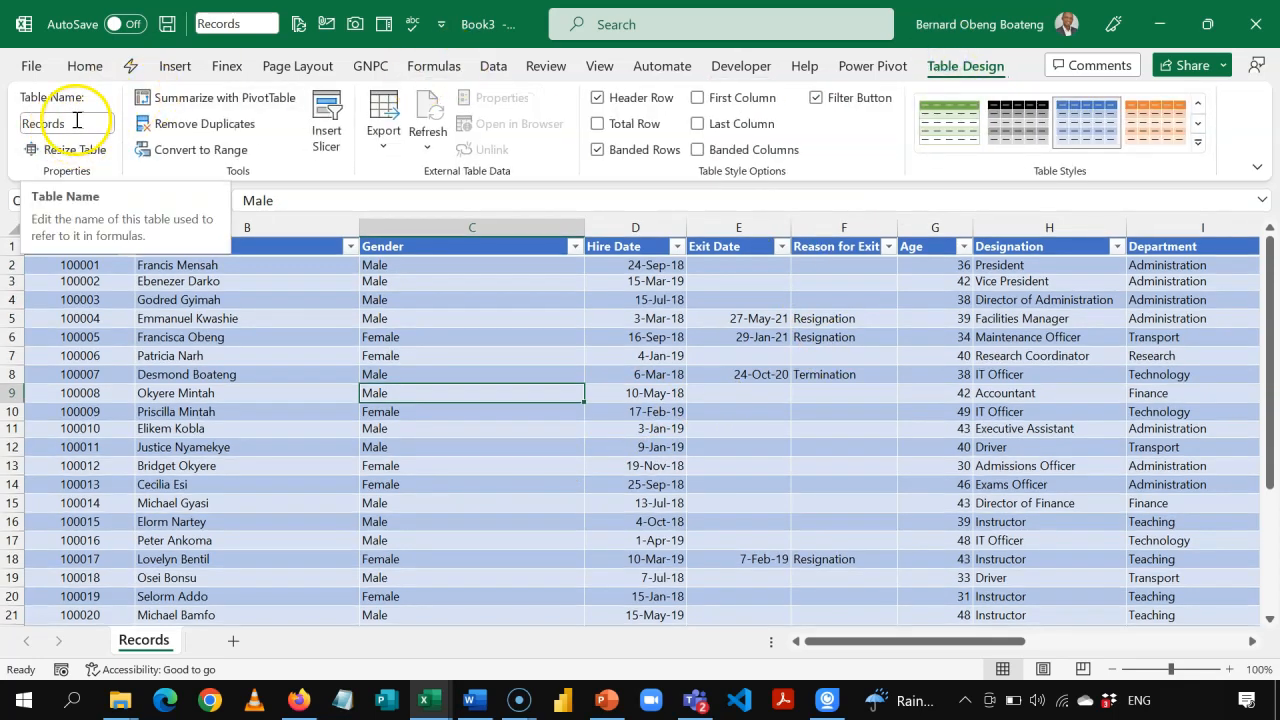
left_click(215, 318)
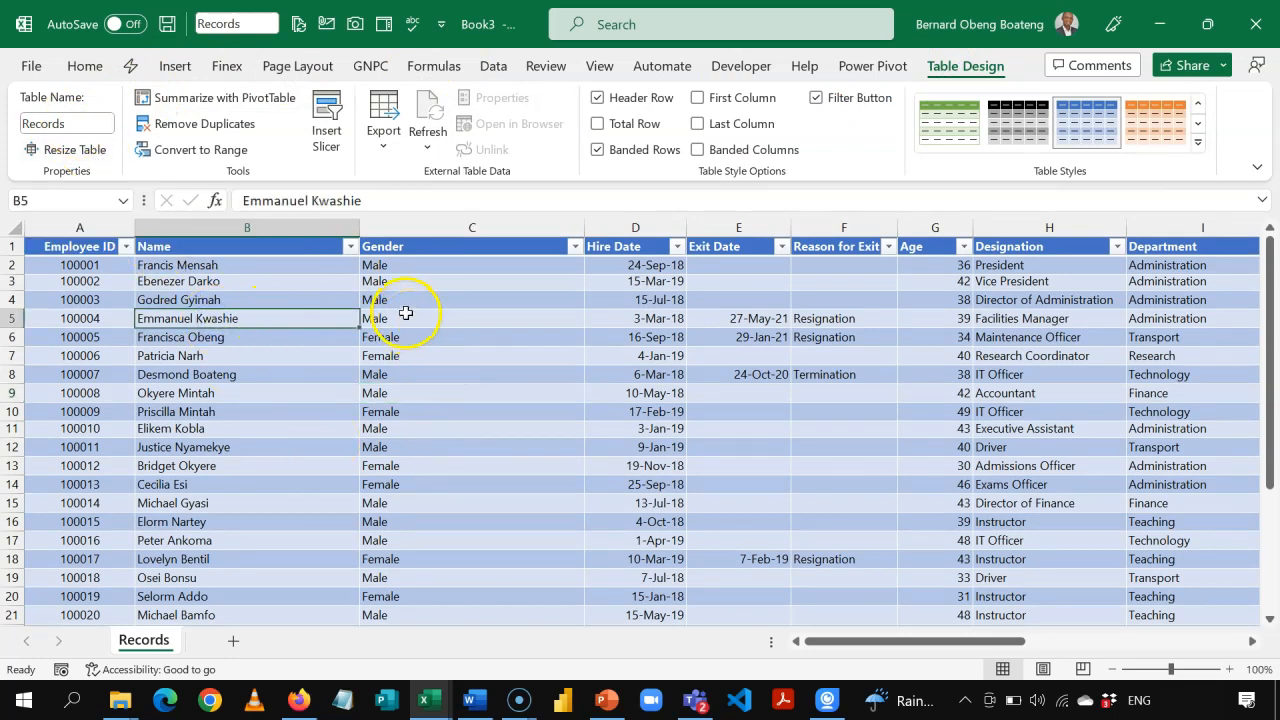
left_click(493, 66)
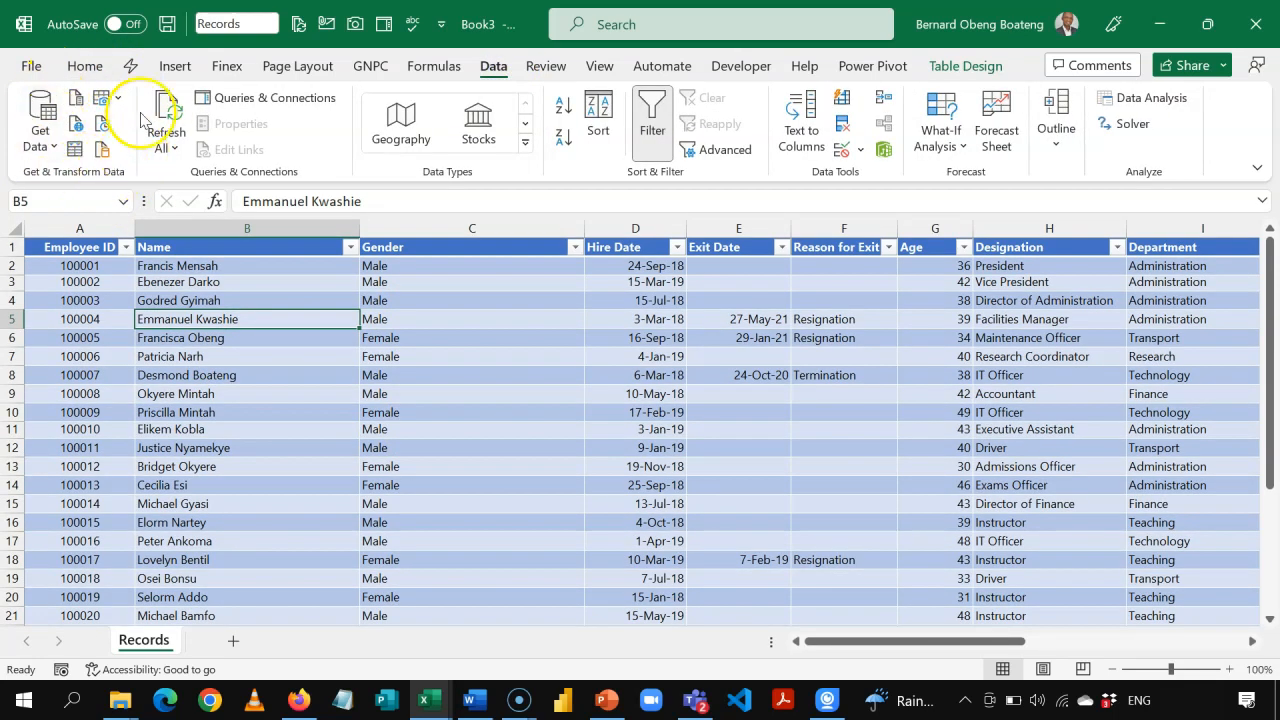
left_click(80, 156)
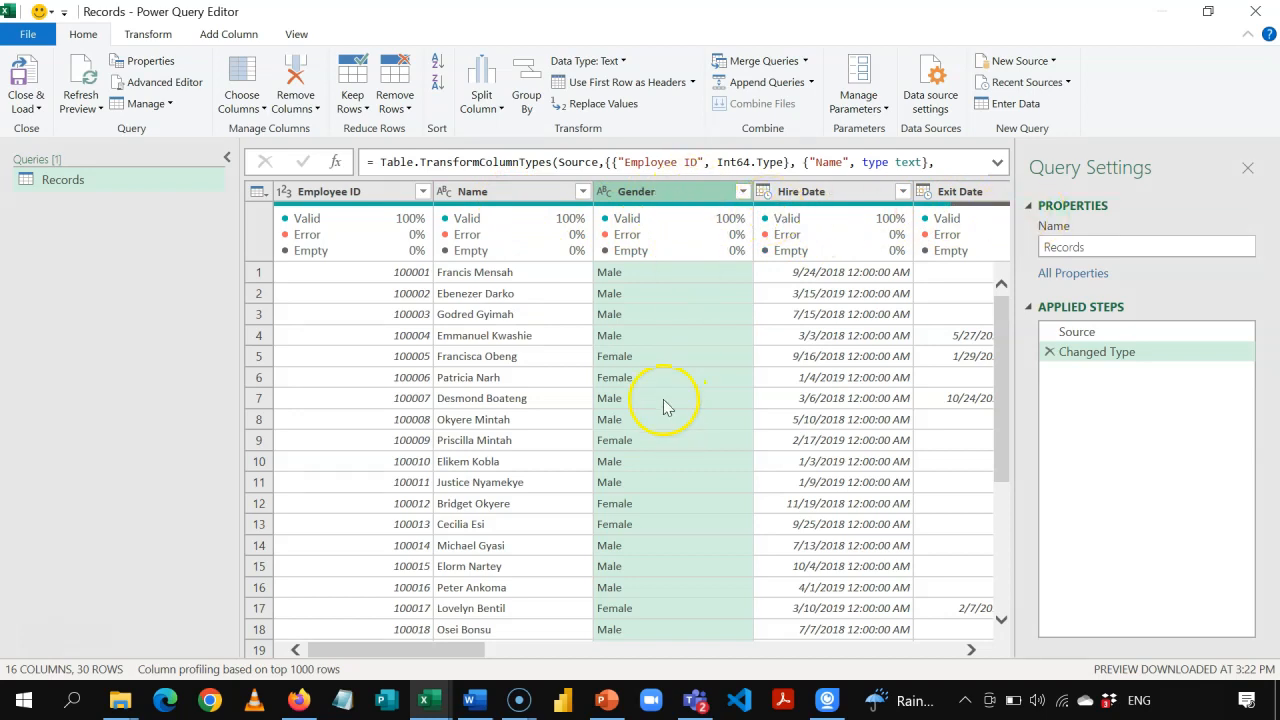
Step: Unpivot all columns of the Records query other than Name
left_click(486, 195)
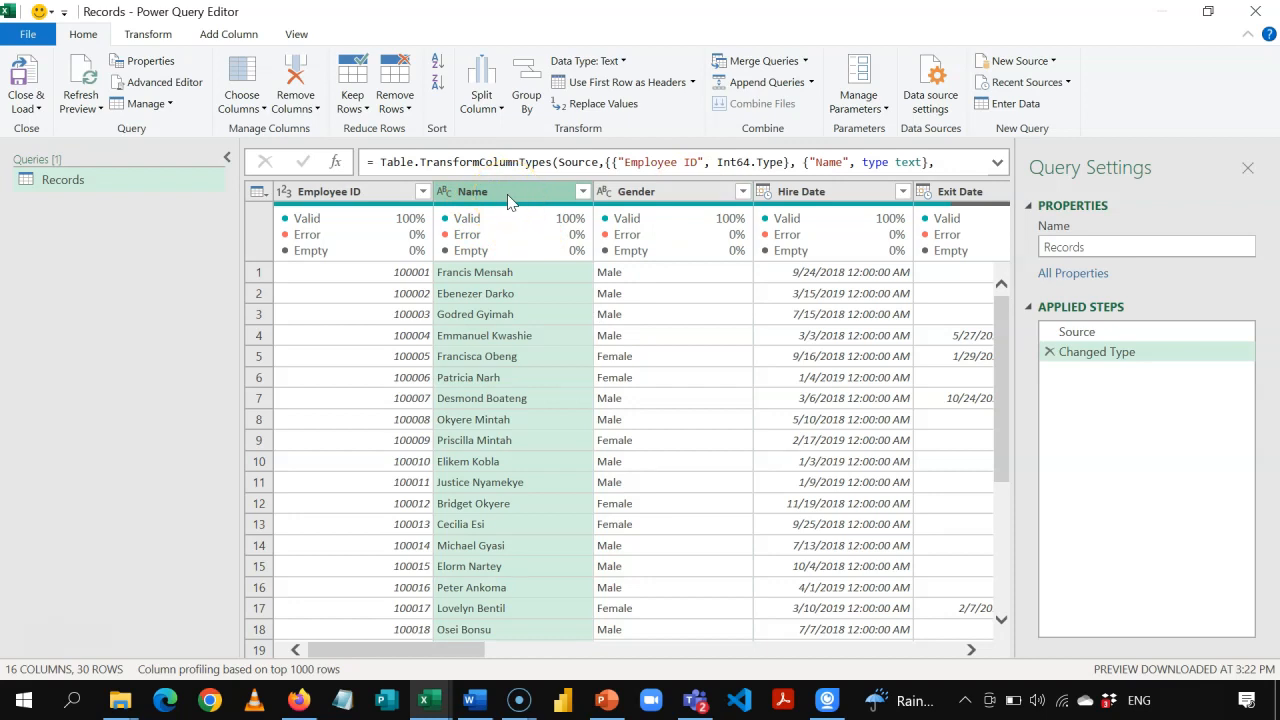
right_click(509, 199)
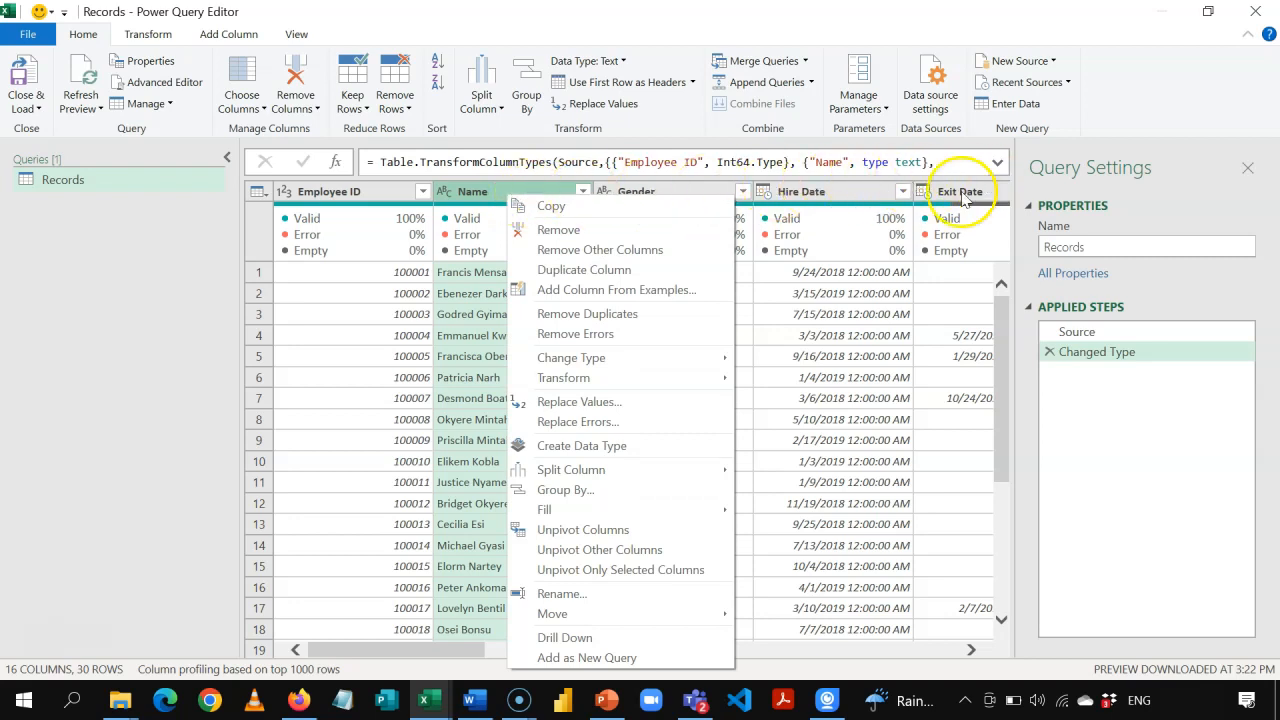
left_click(664, 550)
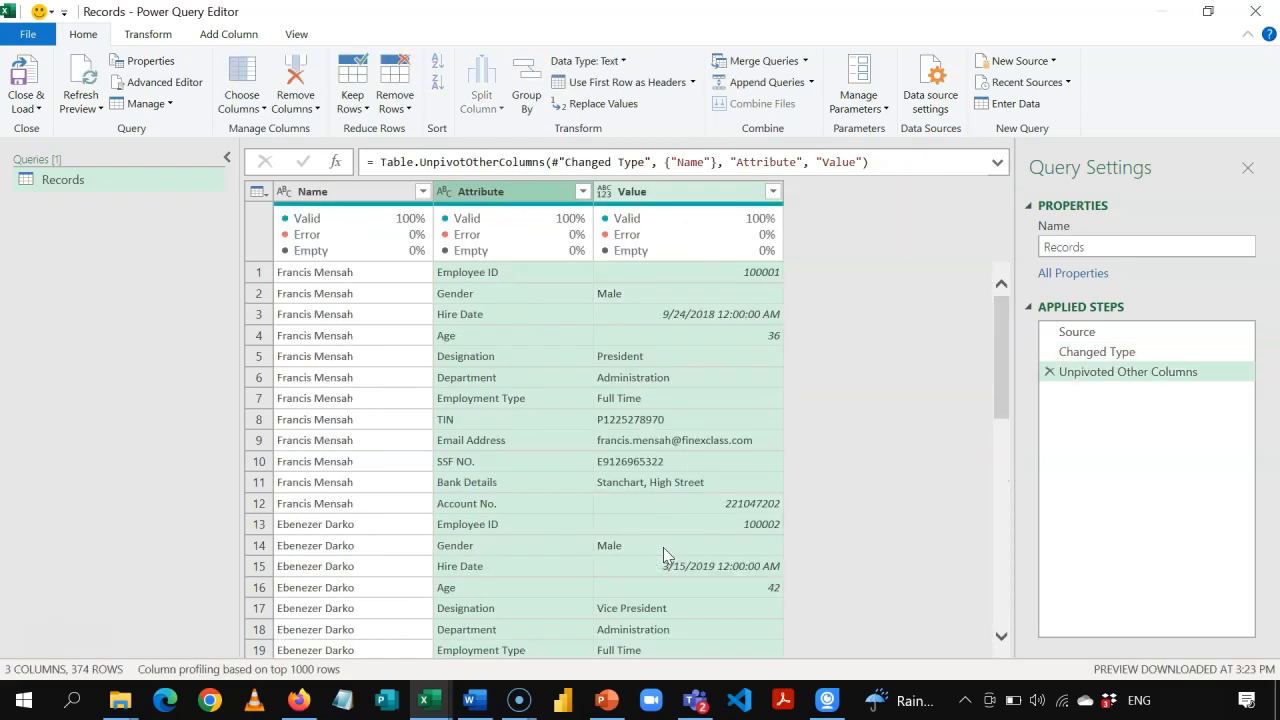
Step: Rename the Value column of the unpivoted query to Details
left_click(380, 191)
left_click(528, 195)
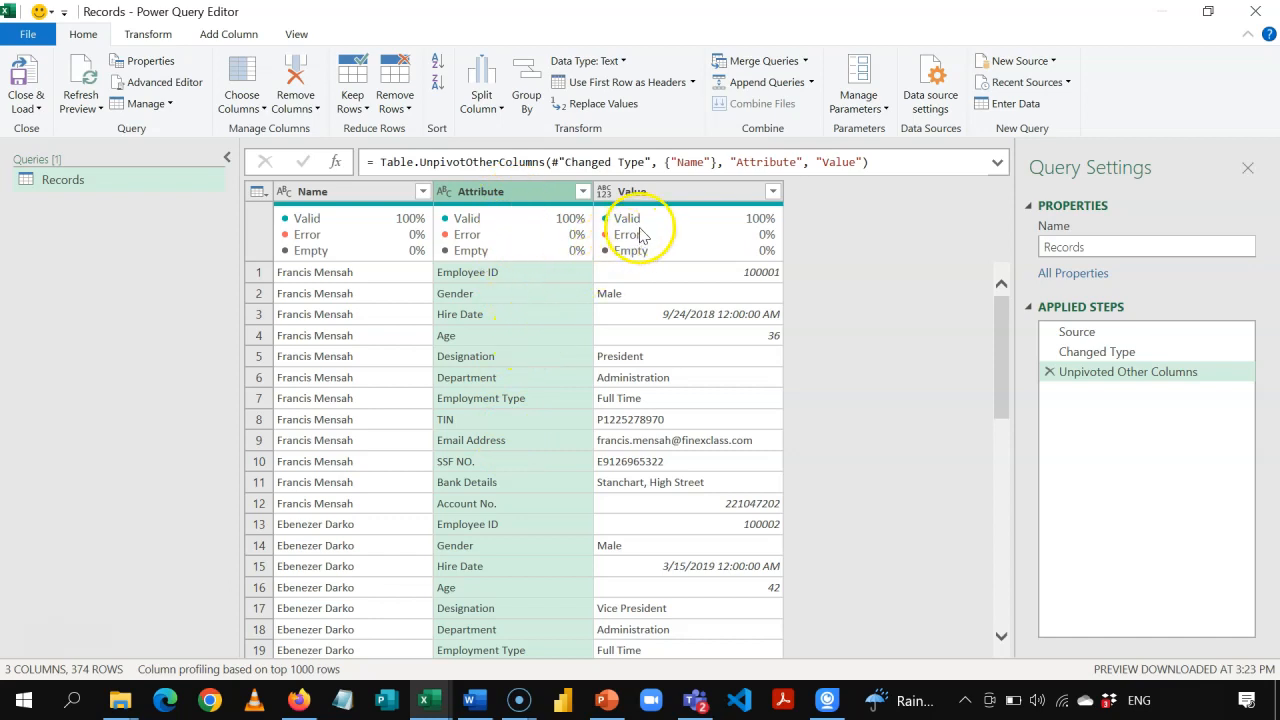
left_click(676, 195)
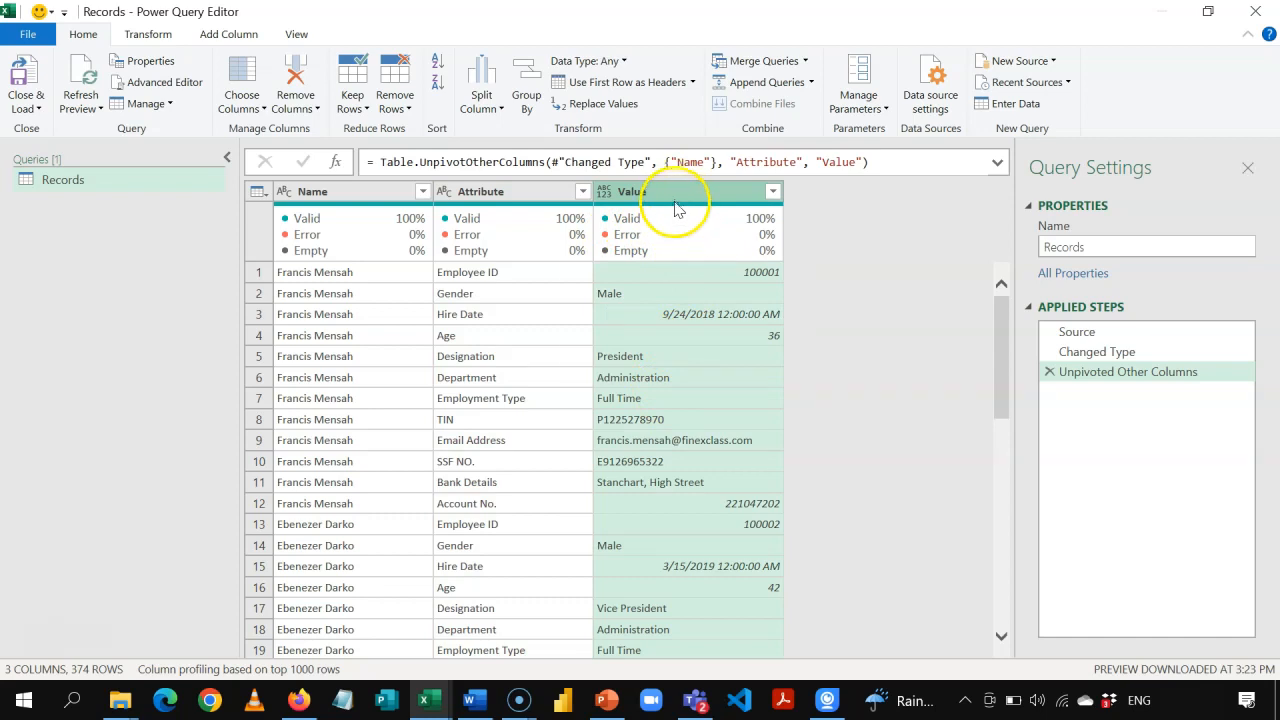
double_click(676, 198)
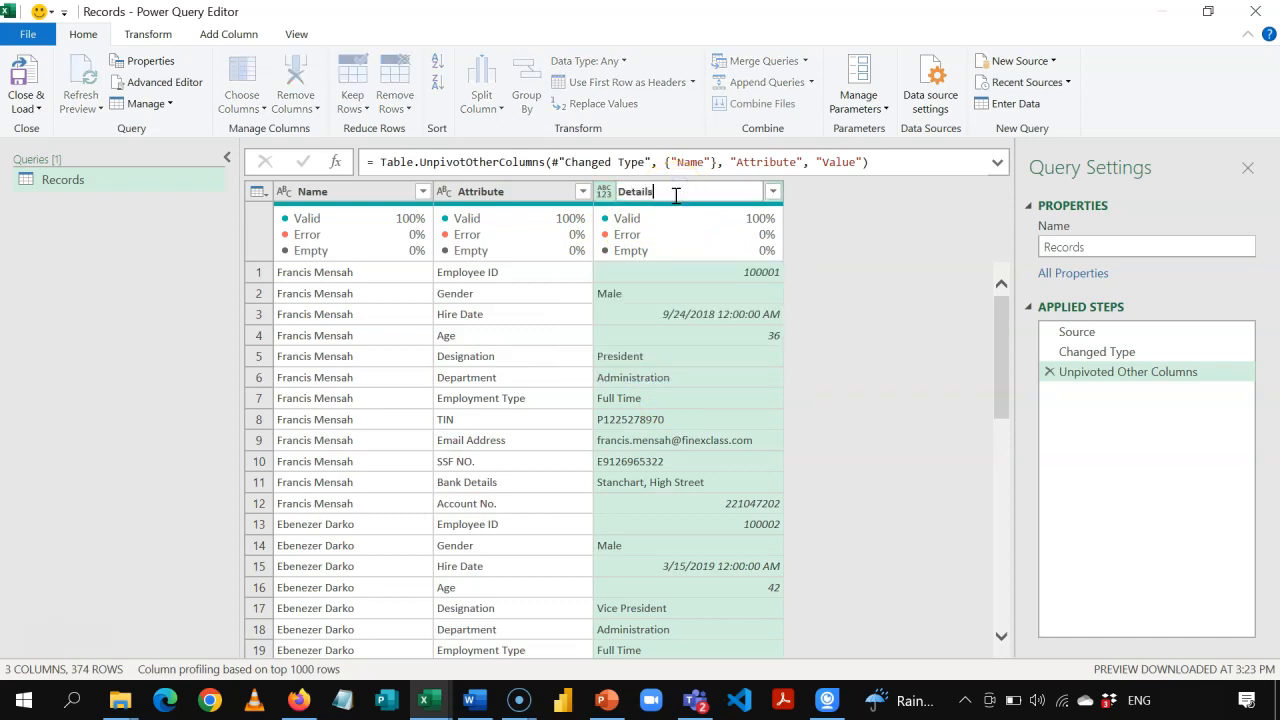
key("Return")
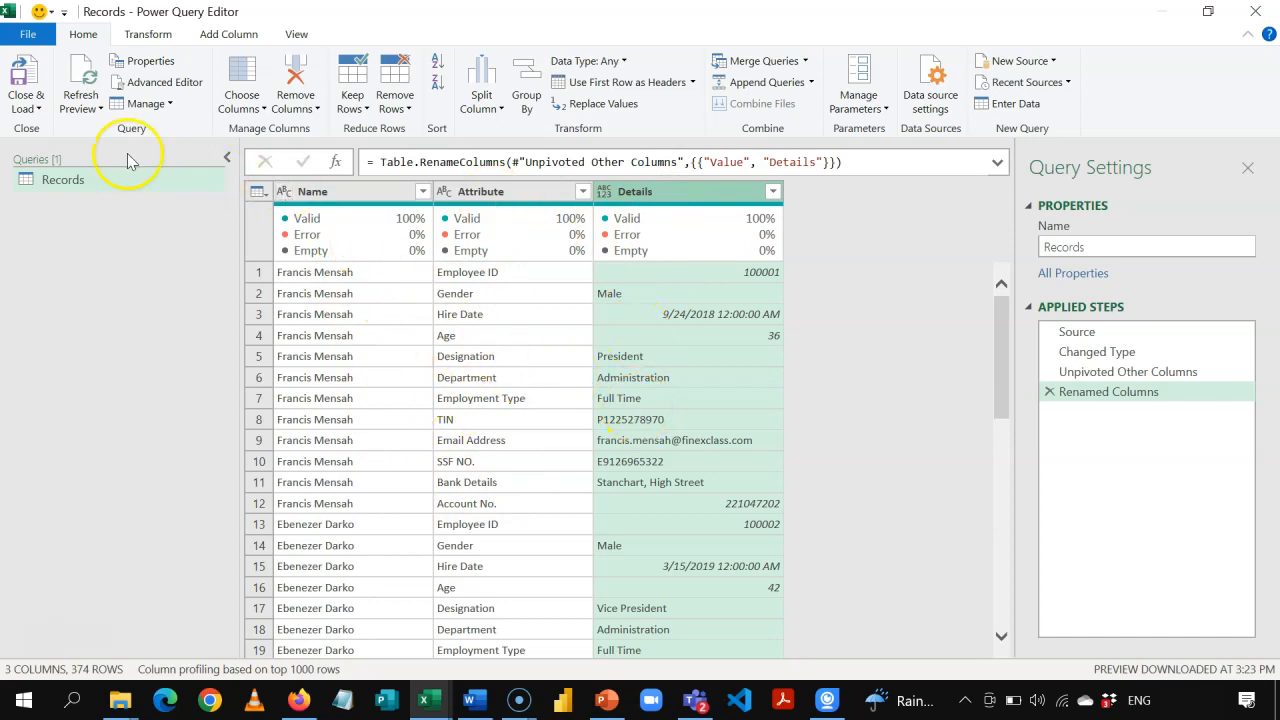
Step: Close the query and load it to a new worksheet as a PivotTable Report
left_click(32, 104)
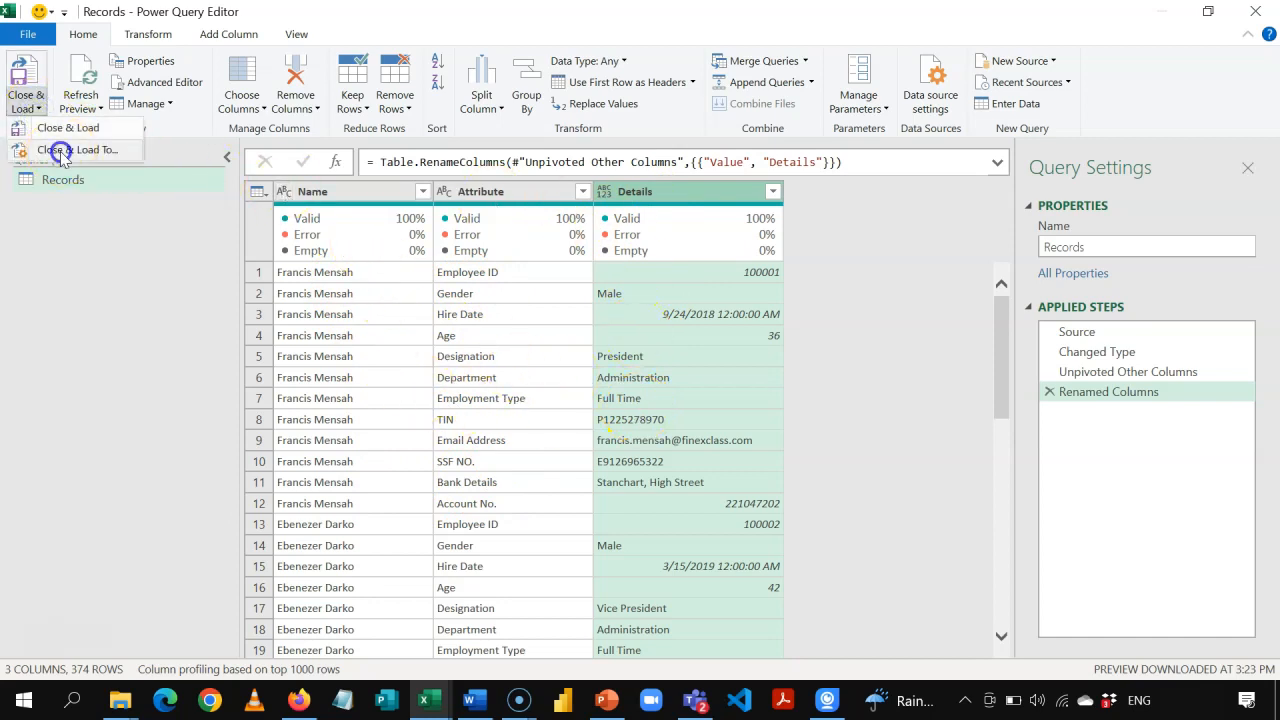
left_click(60, 150)
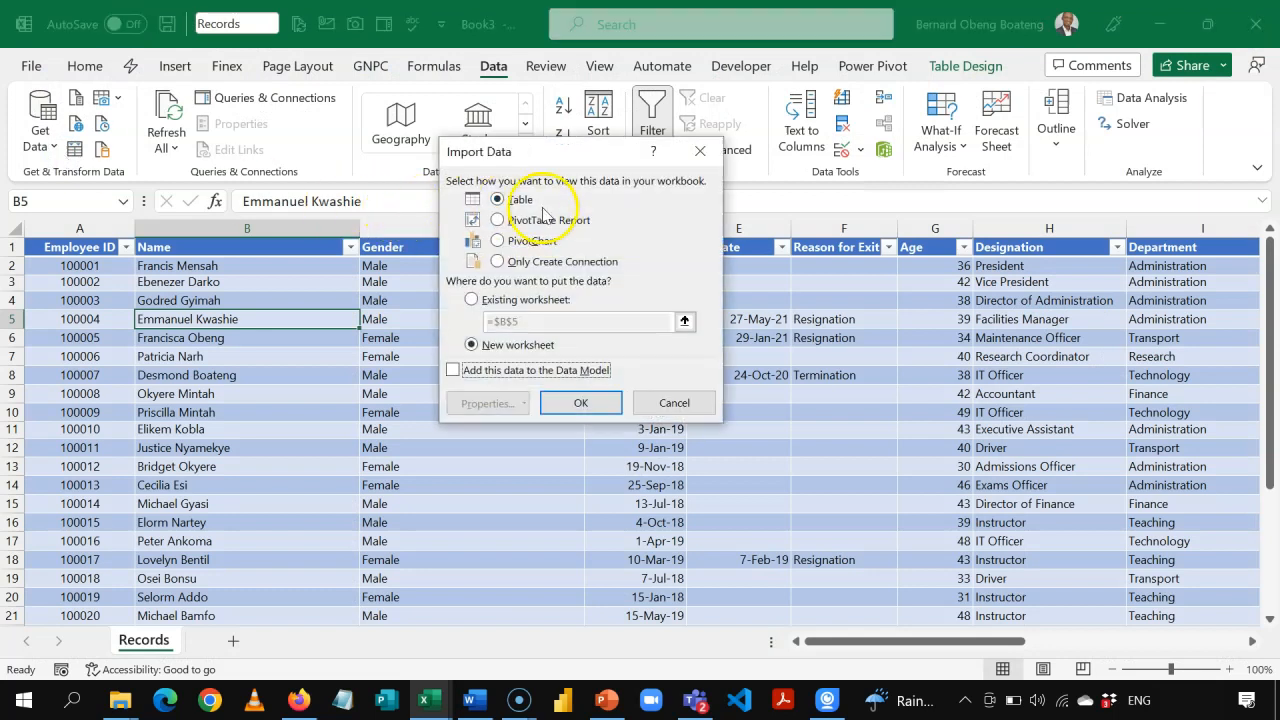
left_click(535, 220)
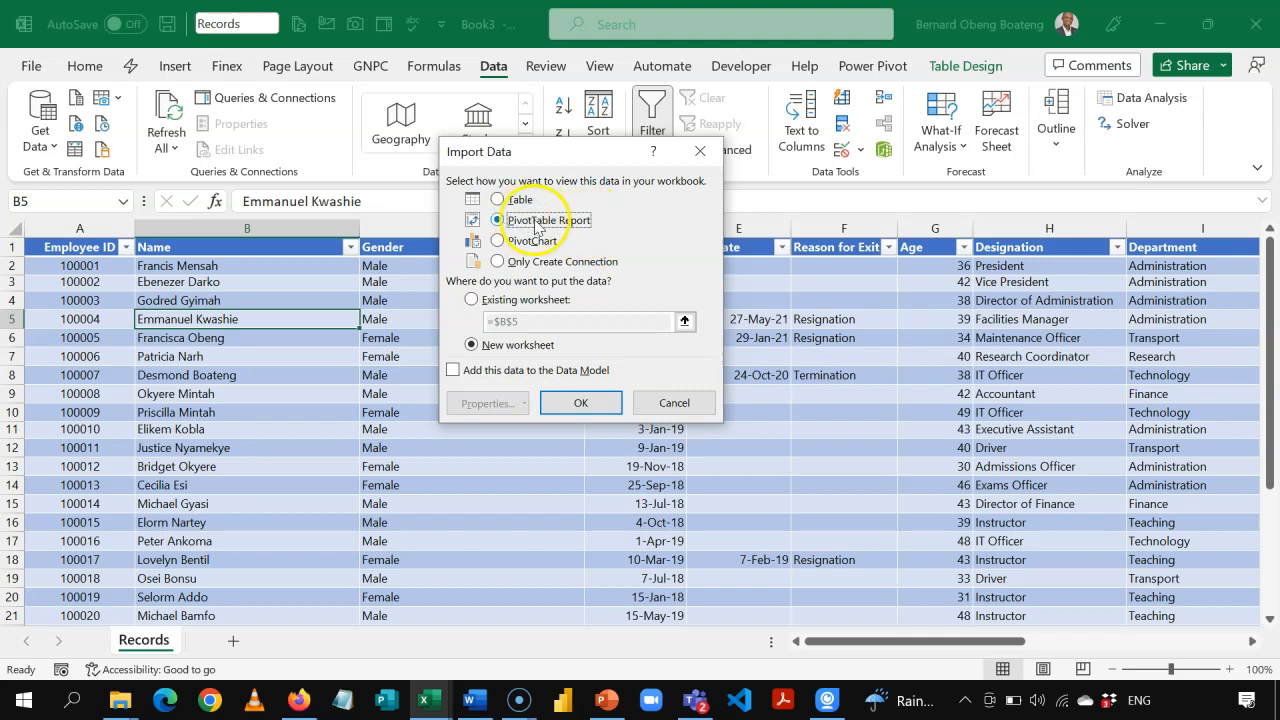
left_click(578, 402)
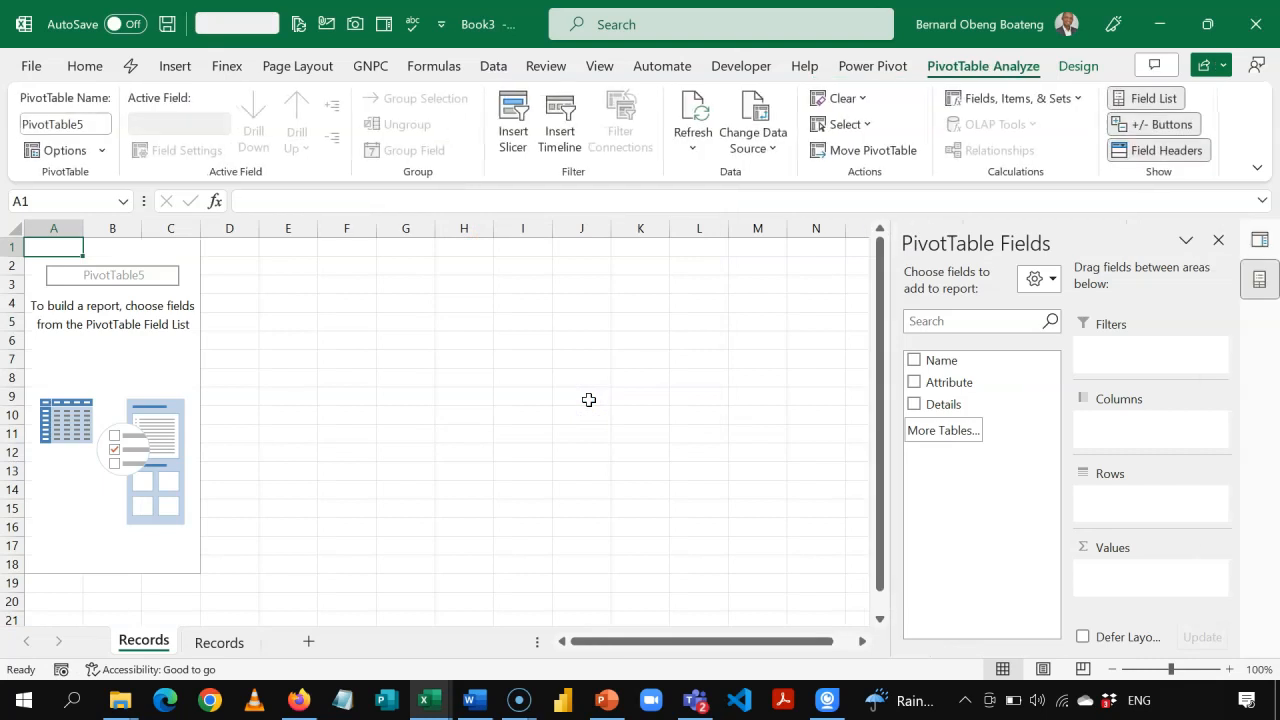
Step: Add a slicer for the Name field, place it beside the PivotTable area and select the first employee in it
right_click(937, 368)
left_click(981, 475)
left_click_drag(457, 315, 560, 286)
left_click(558, 317)
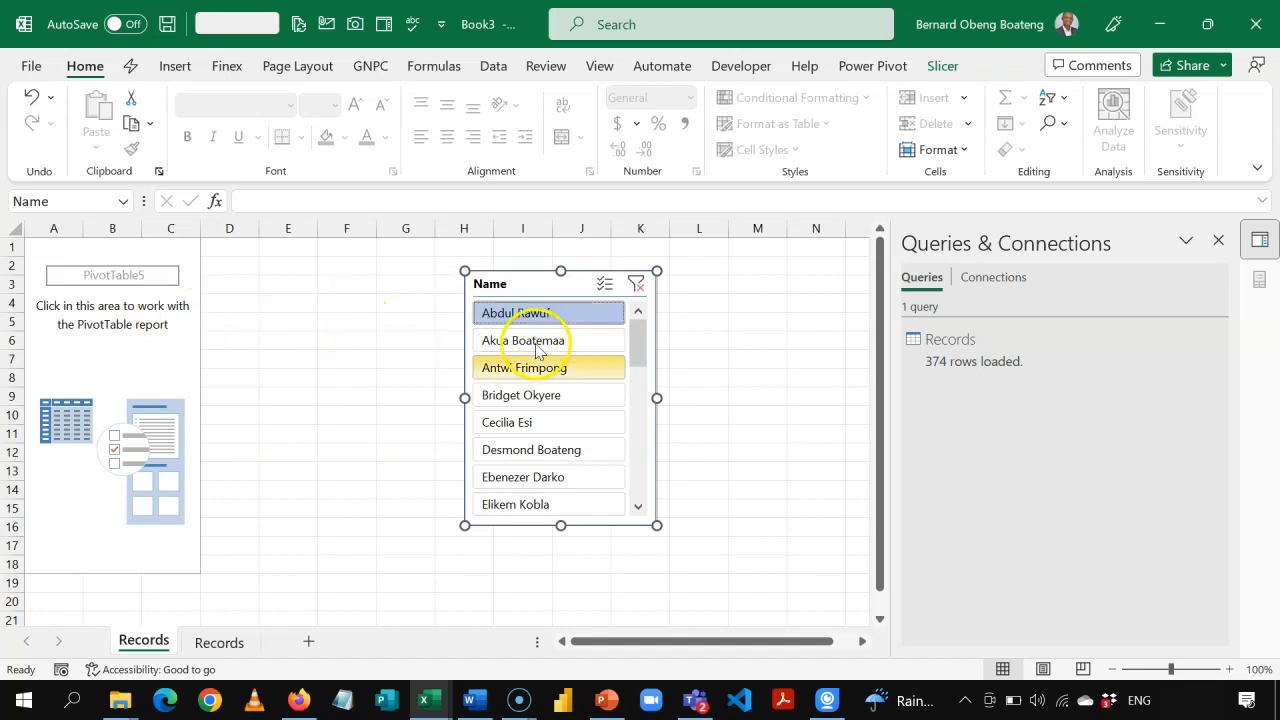
left_click(1218, 241)
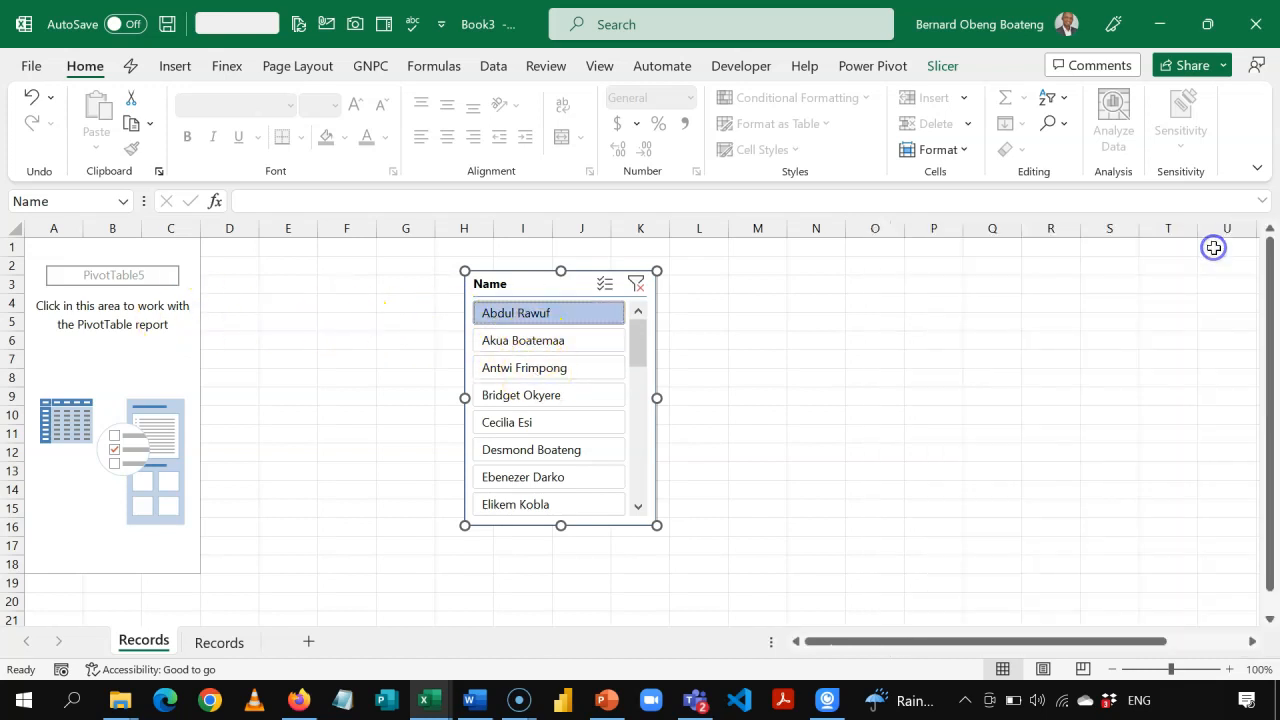
Step: Place the Attribute and Details fields in the PivotTable's Rows area and move the Name slicer closer to the table
left_click(160, 341)
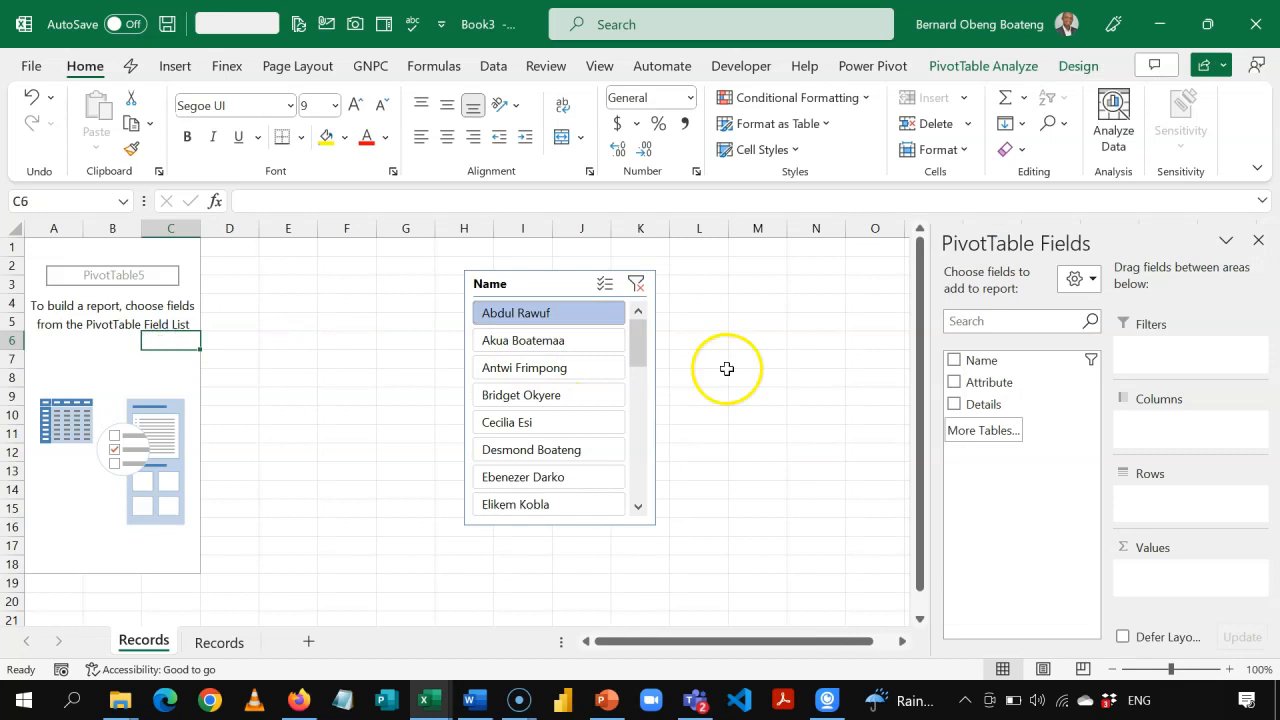
left_click(995, 386)
left_click_drag(1129, 482, 1143, 497)
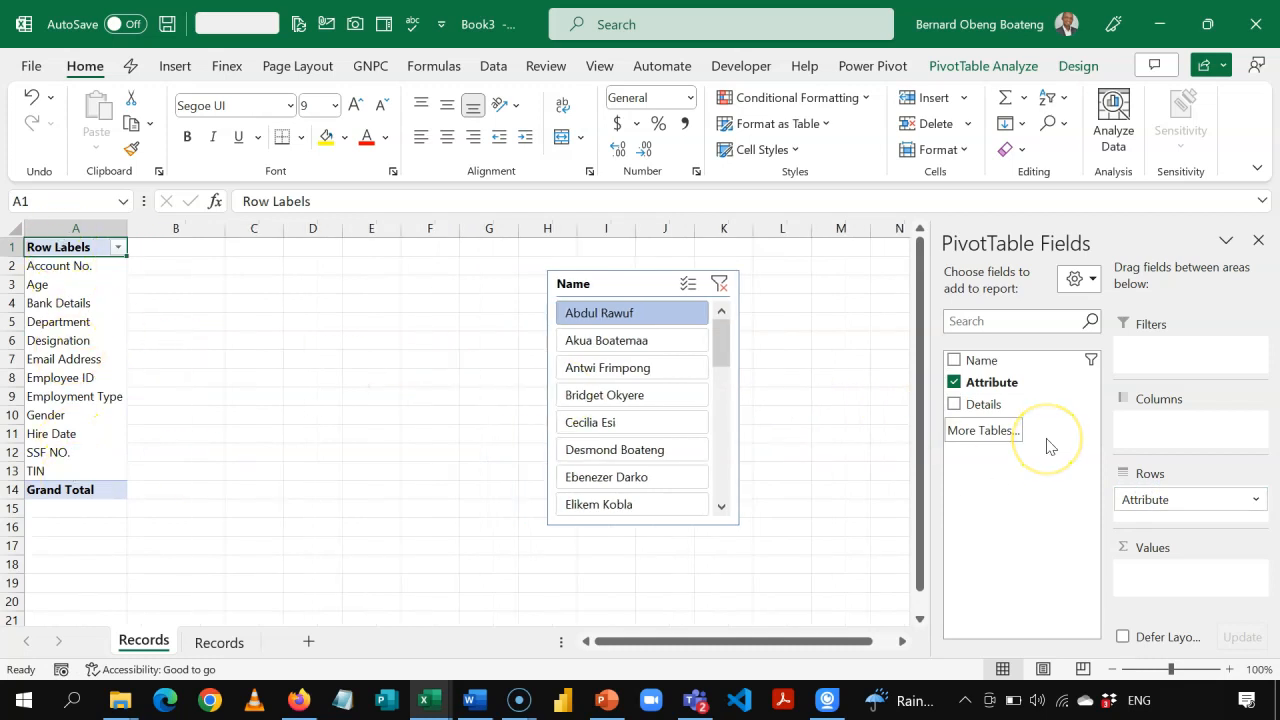
left_click(998, 406)
left_click_drag(1131, 506, 1131, 506)
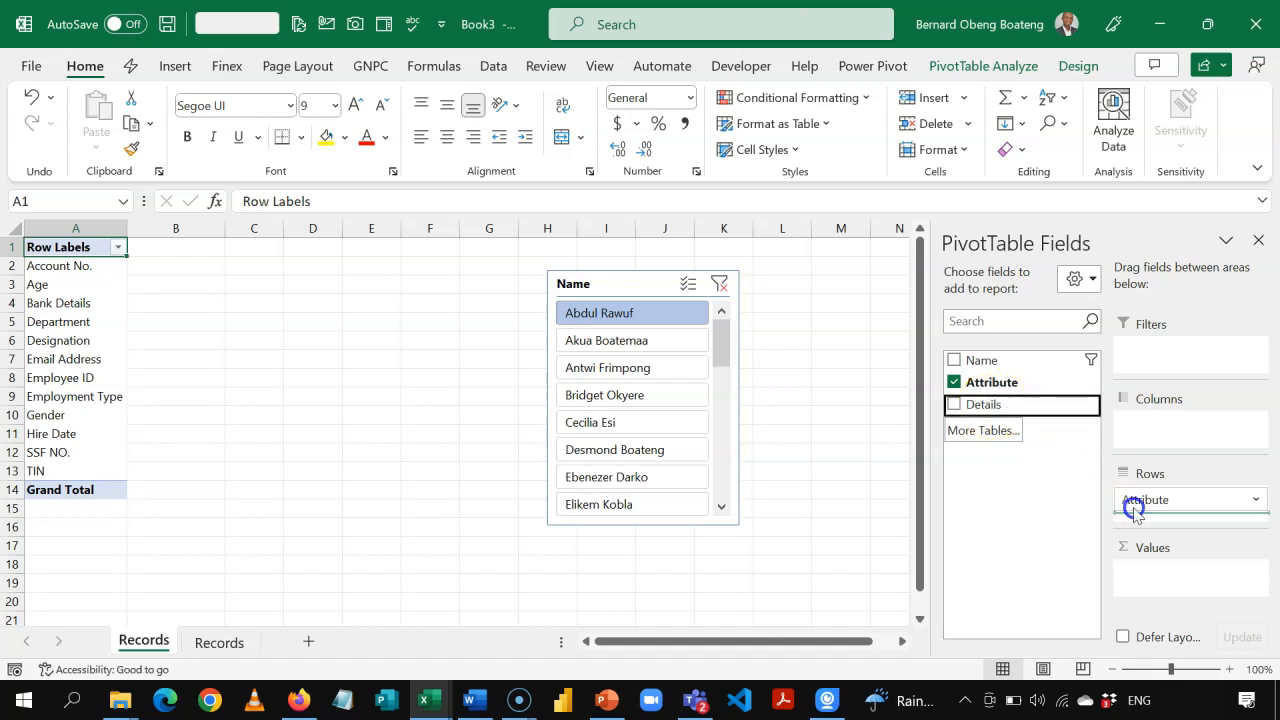
left_click_drag(726, 285, 494, 275)
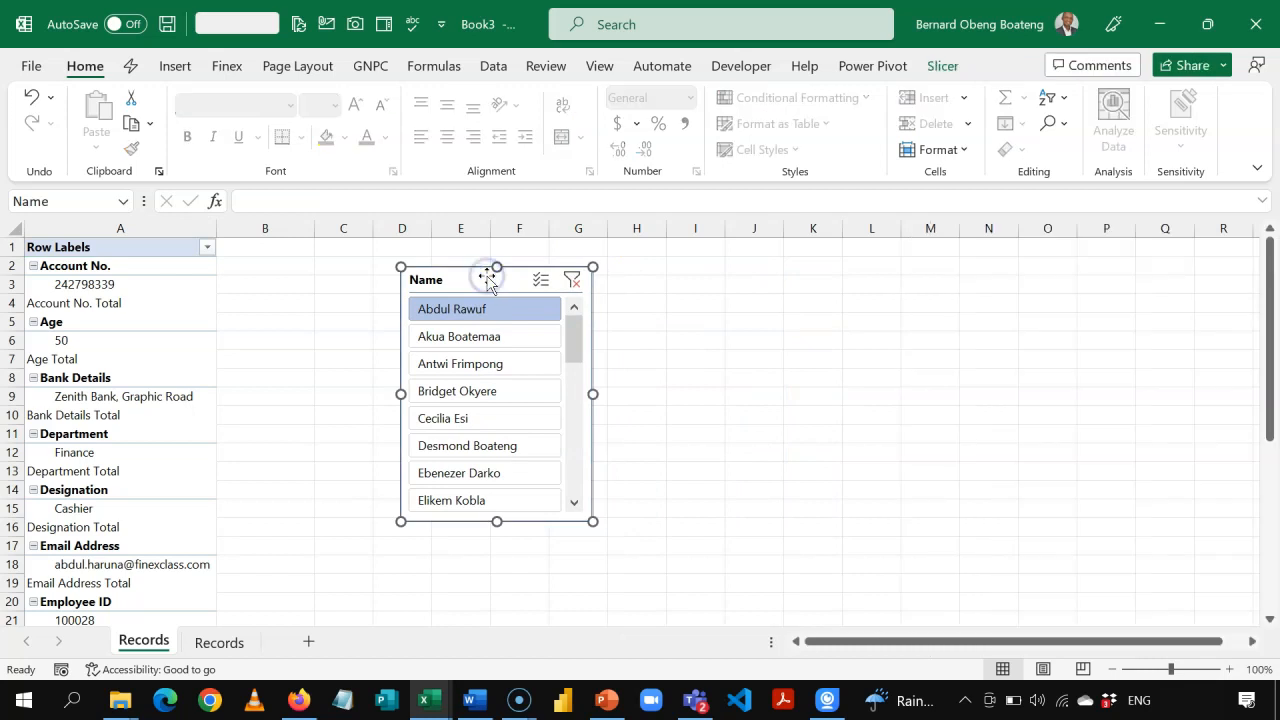
Step: Show the PivotTable in tabular form and turn off its subtotals
left_click(177, 305)
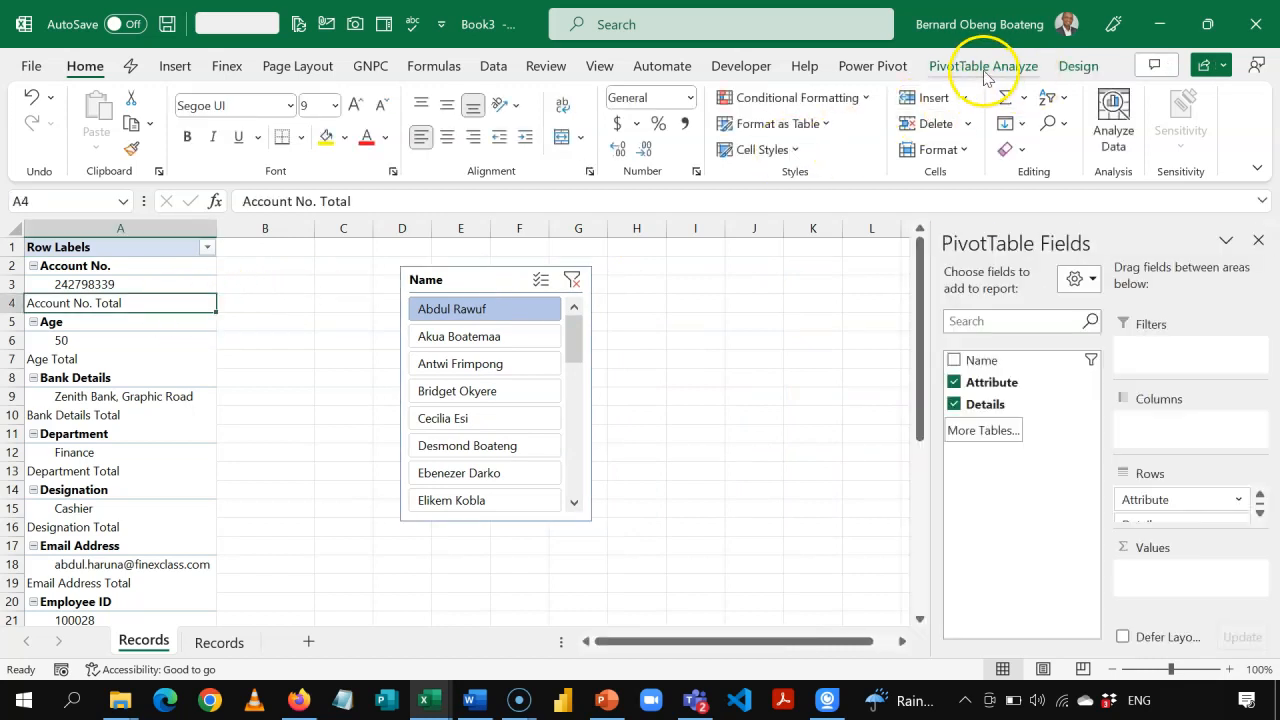
left_click(1074, 72)
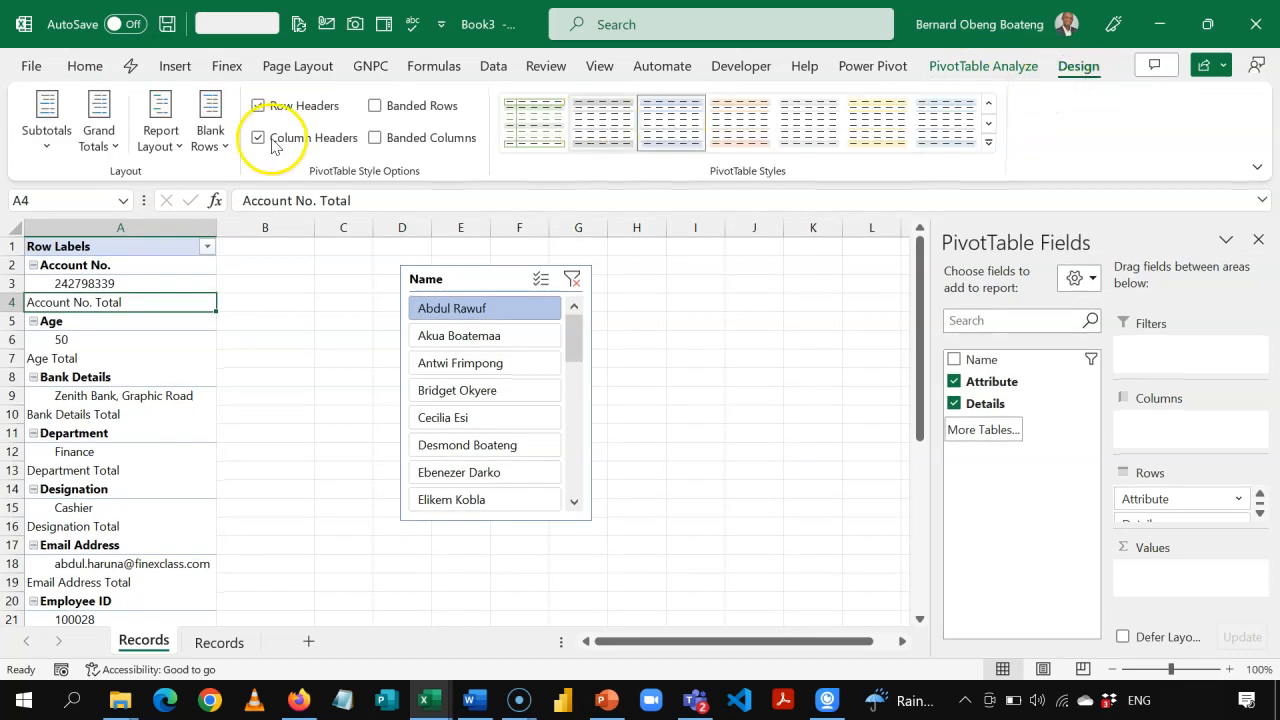
left_click(161, 138)
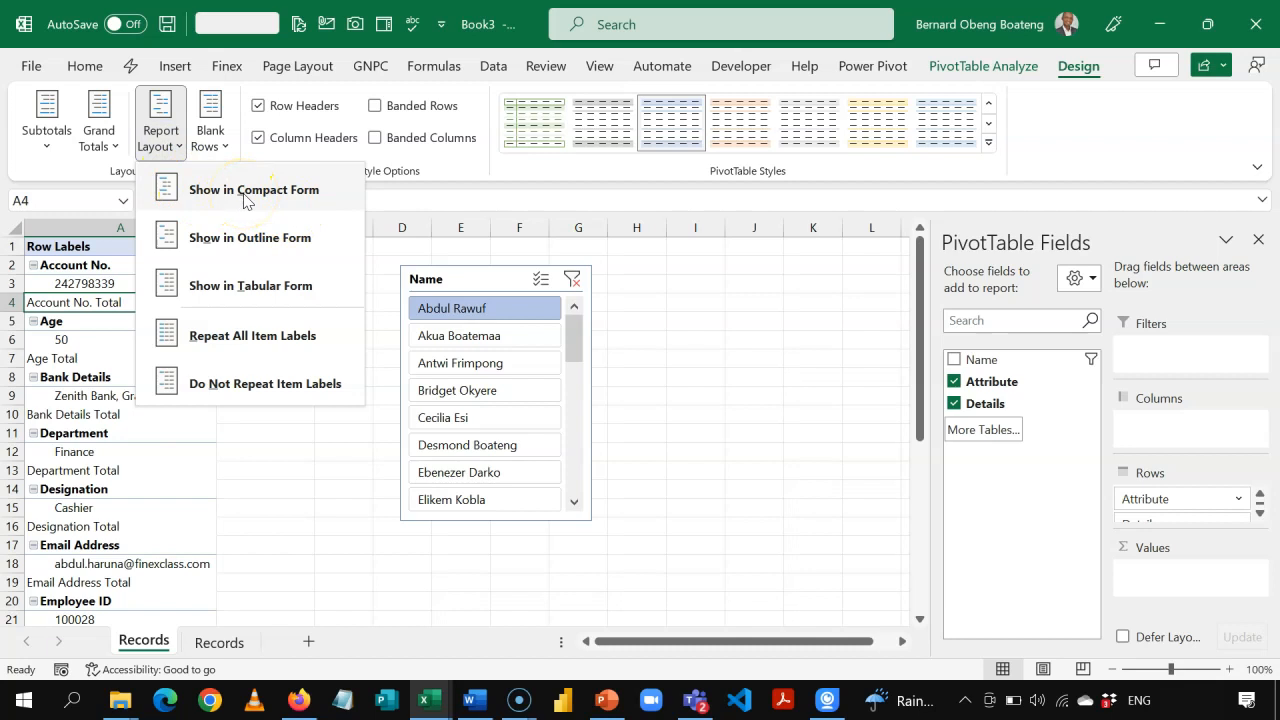
left_click(256, 287)
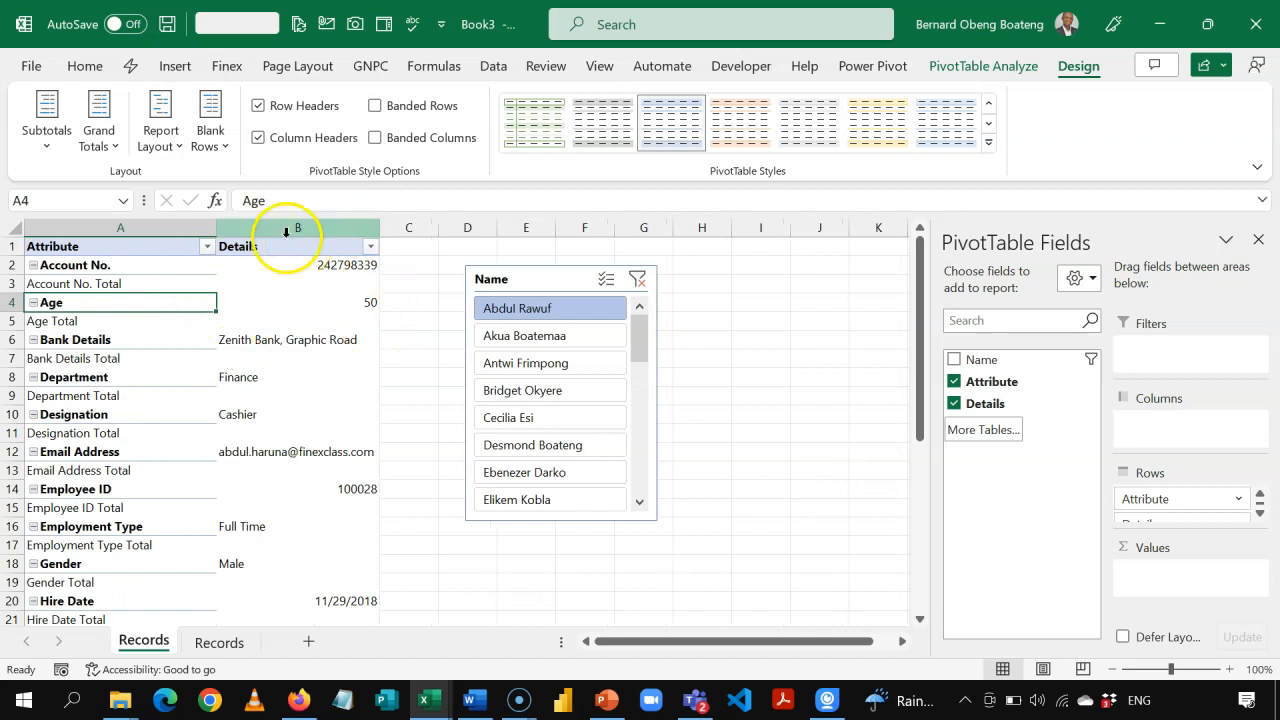
left_click(60, 148)
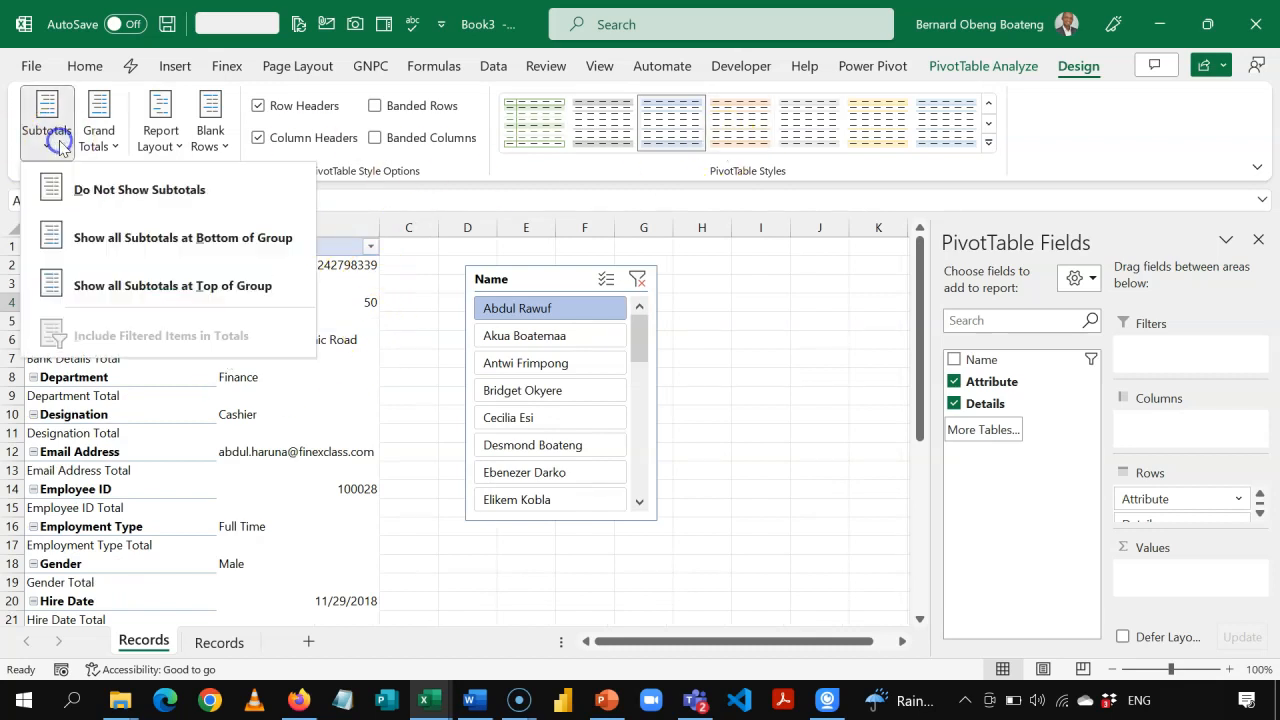
left_click(100, 190)
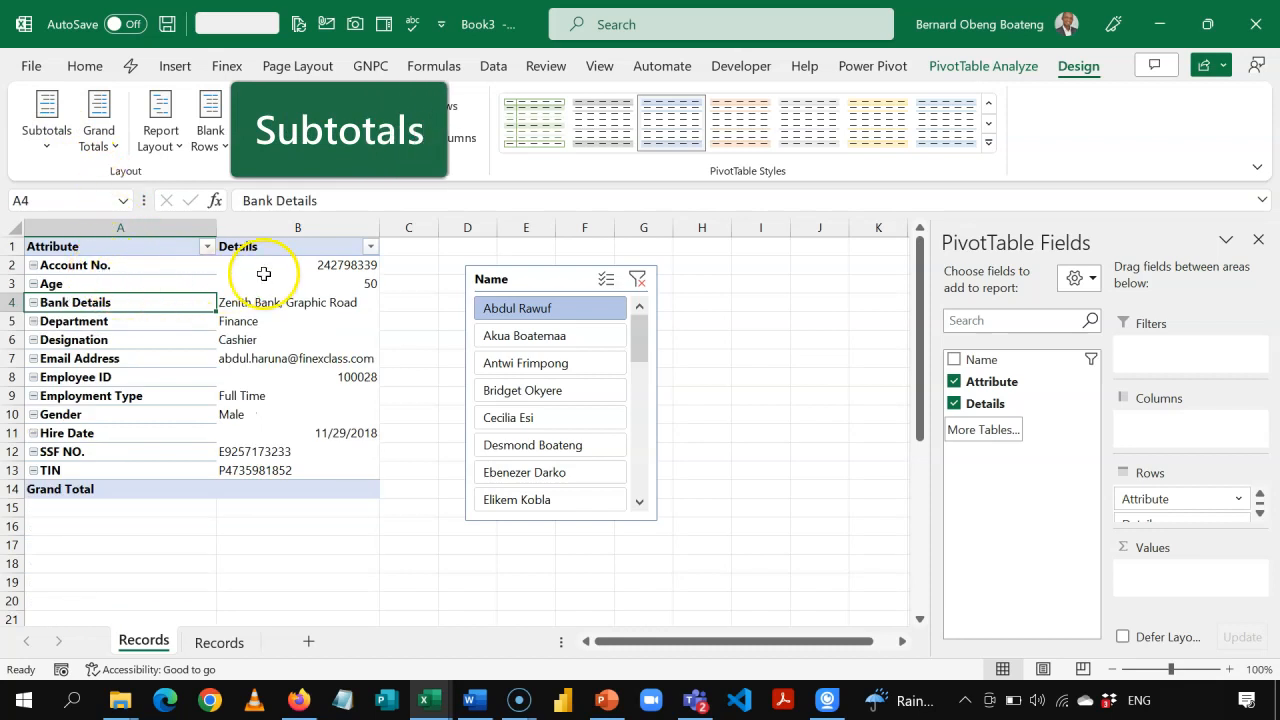
Step: Right-align the values in the Details column, cells B2 to B13
left_click_drag(287, 268, 281, 461)
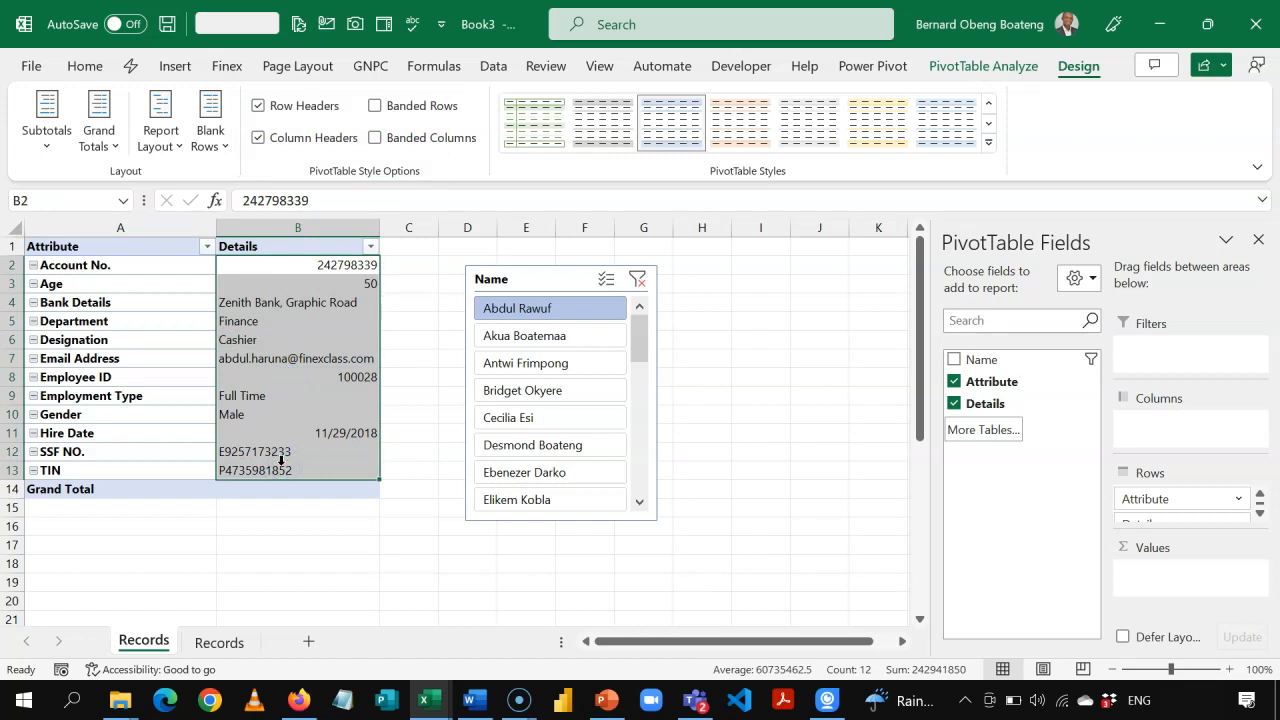
key("alt+h")
key("a")
key("r")
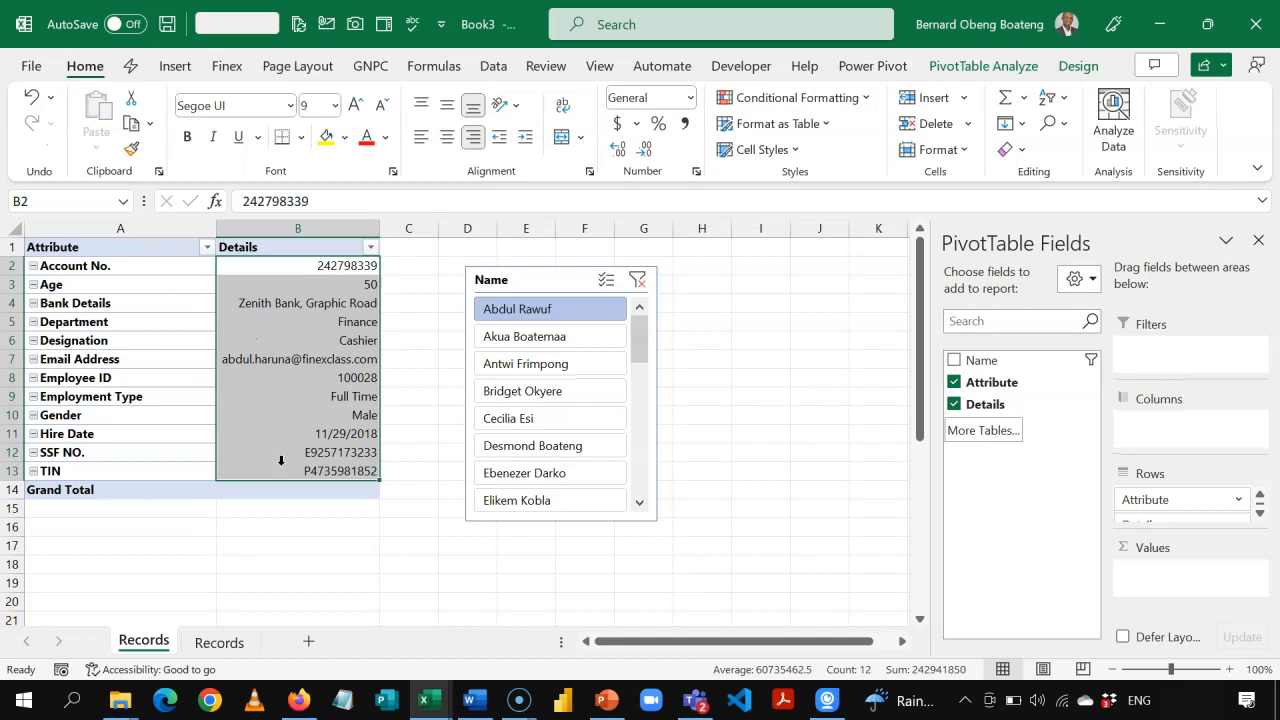
Step: Hide the expand/collapse buttons beside the PivotTable's attribute labels
left_click(123, 315)
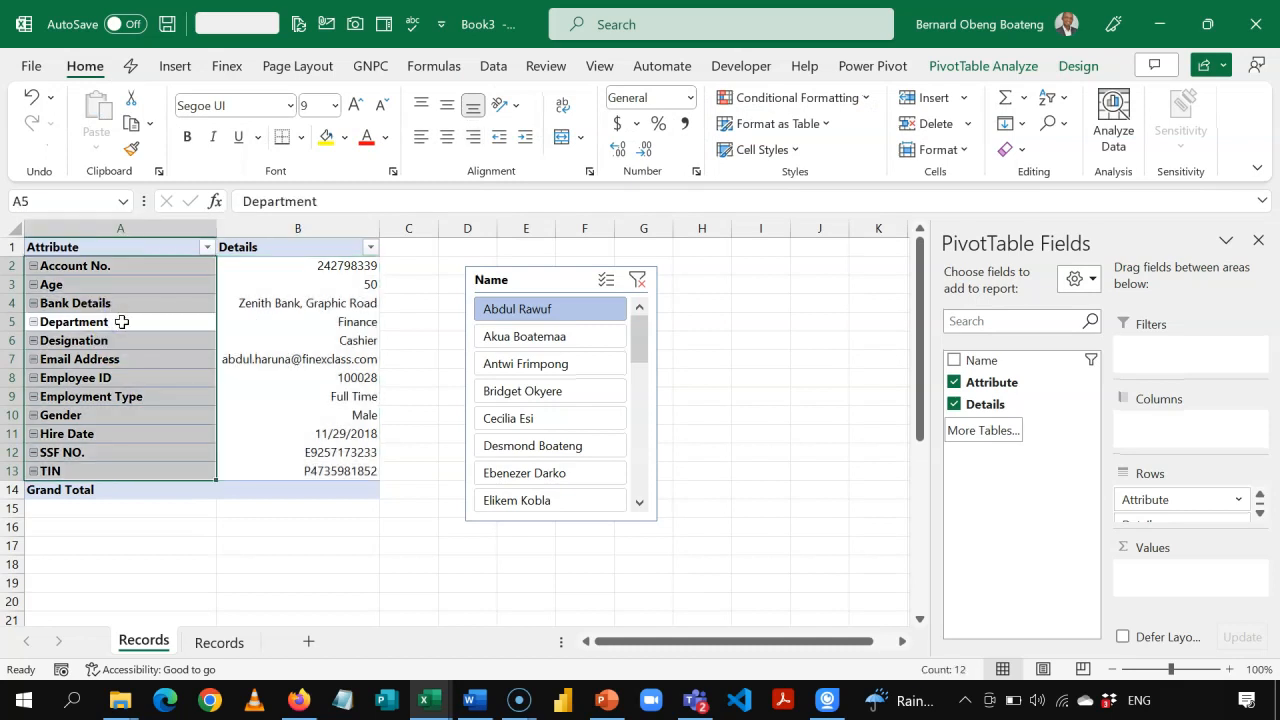
left_click(123, 315)
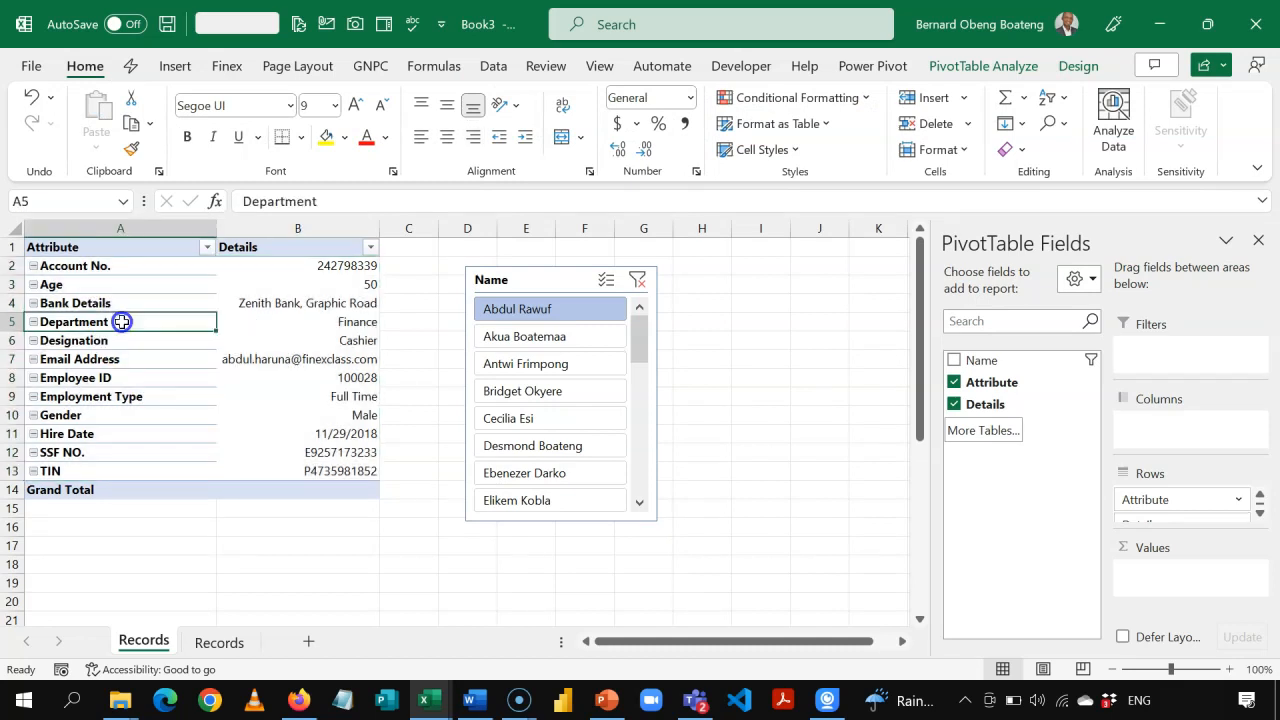
left_click(1076, 65)
left_click(1000, 66)
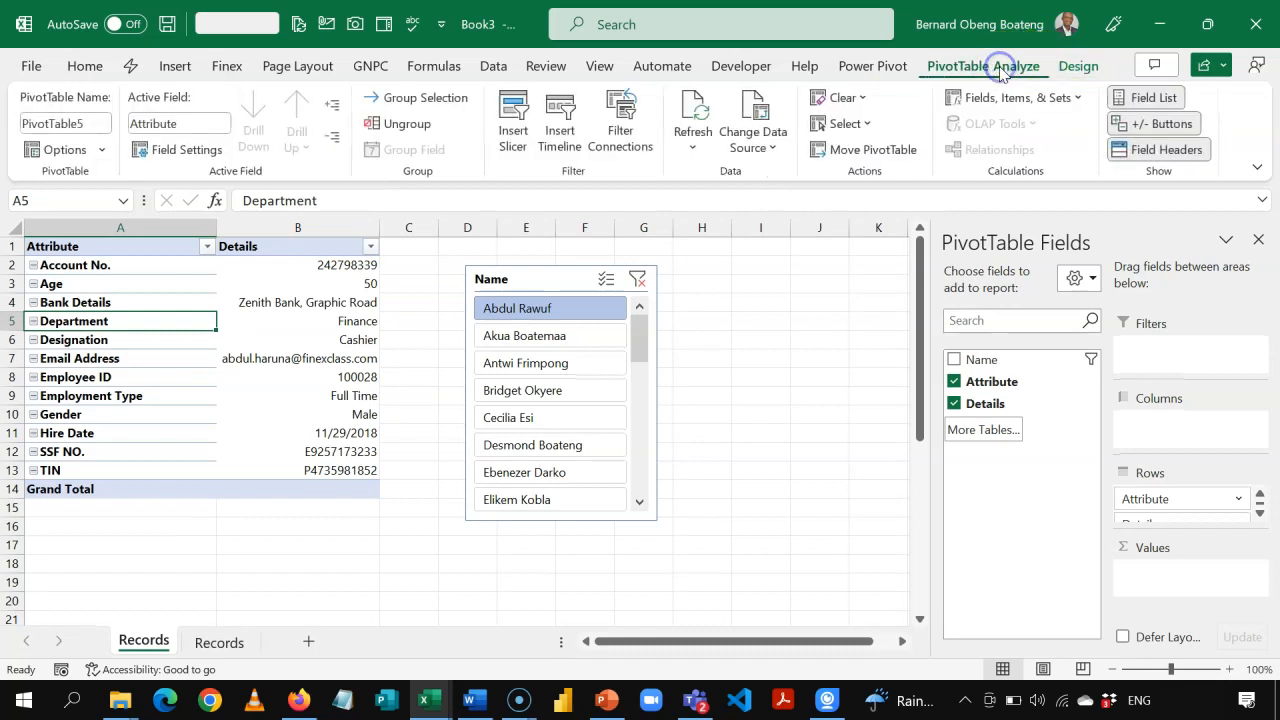
left_click(1128, 126)
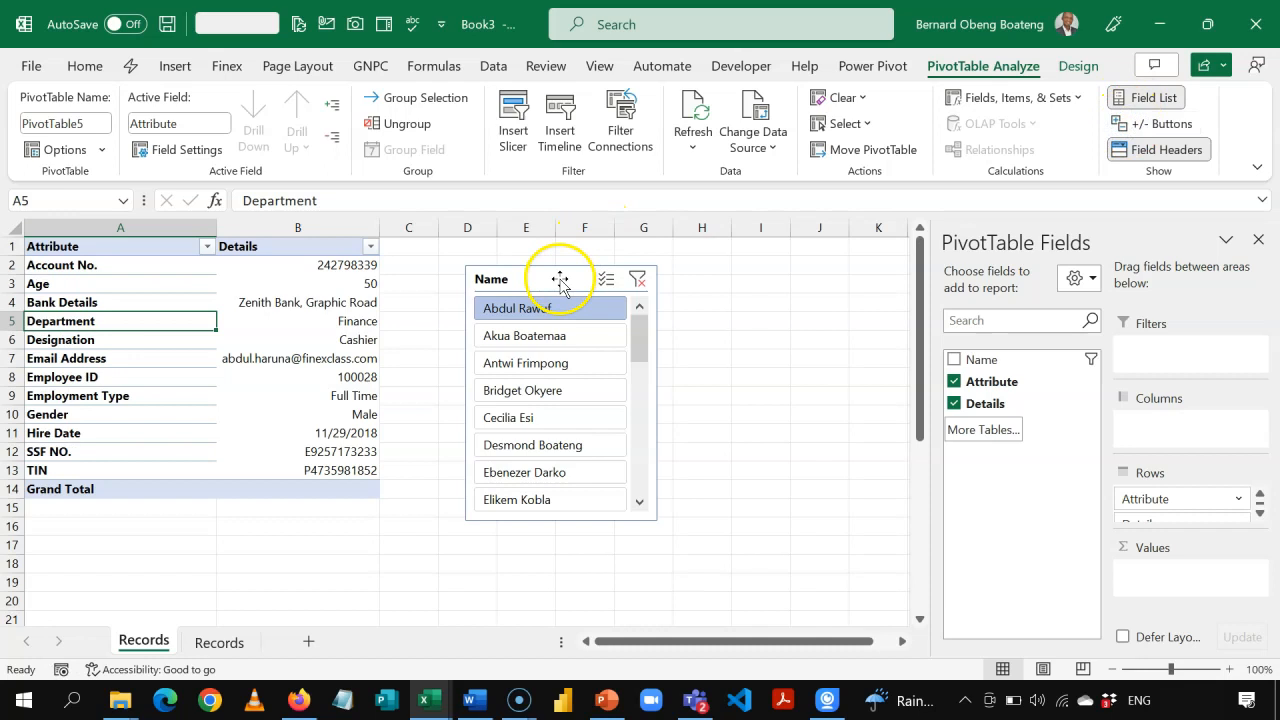
Step: Move the Name slicer up slightly and filter the PivotTable by the second, third and fourth employees, ending on the second
left_click_drag(560, 279, 566, 263)
left_click(406, 267)
left_click(506, 320)
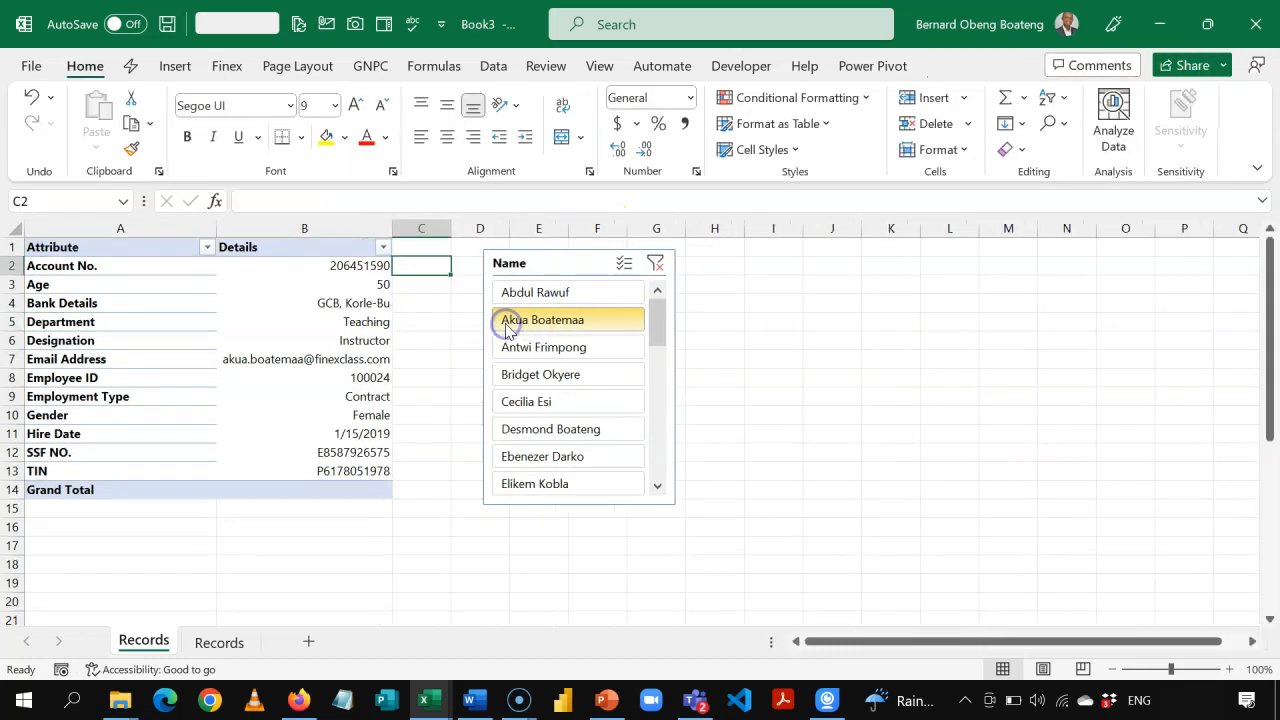
left_click(527, 346)
left_click(521, 374)
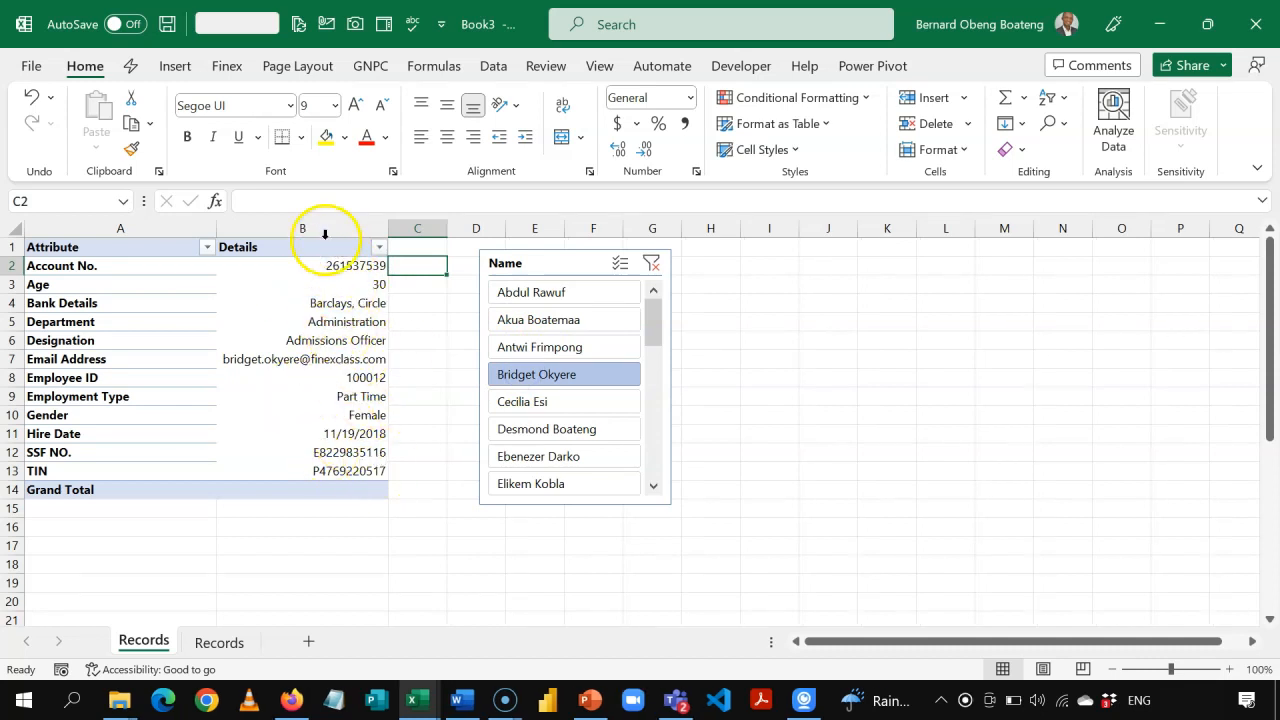
left_click(538, 319)
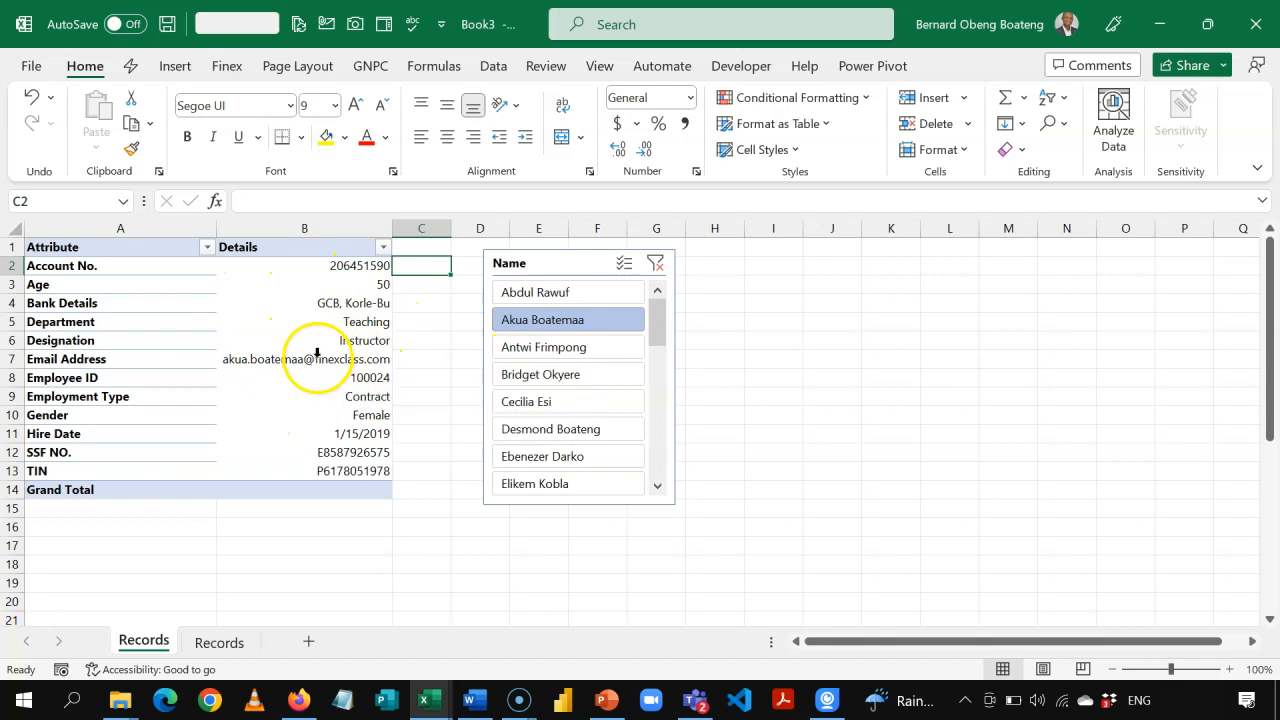
mouse_move(312, 443)
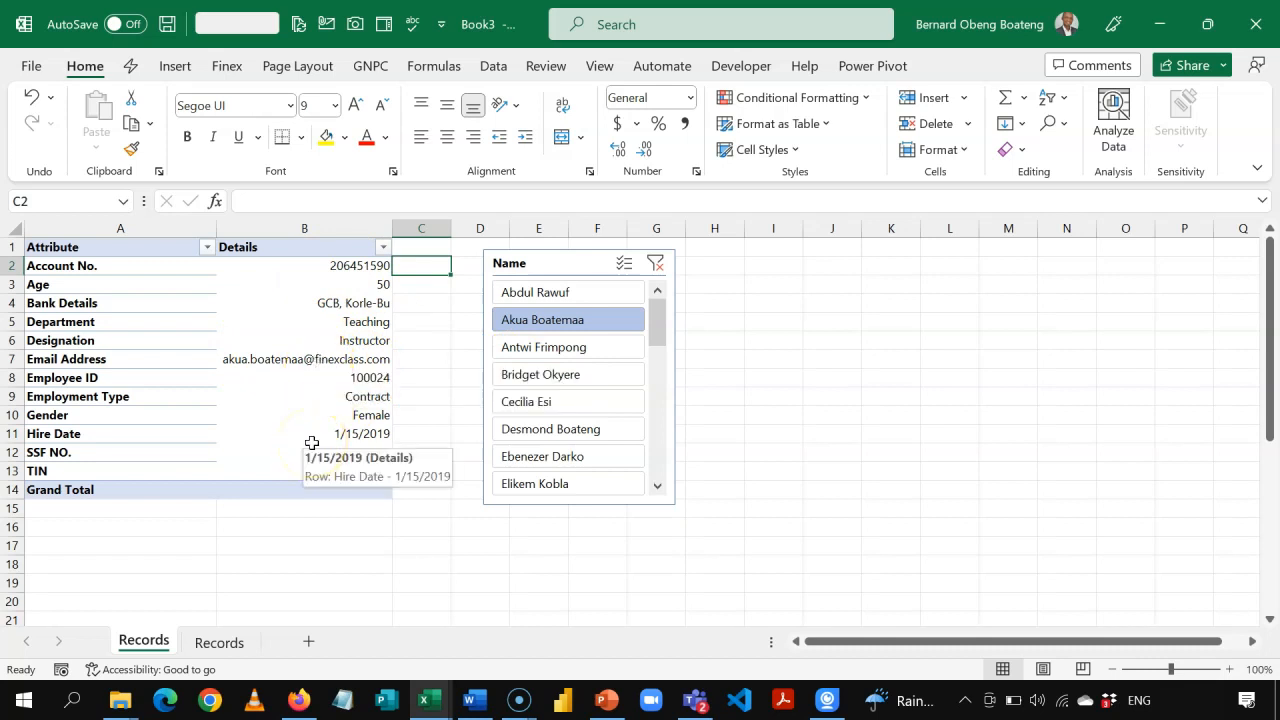